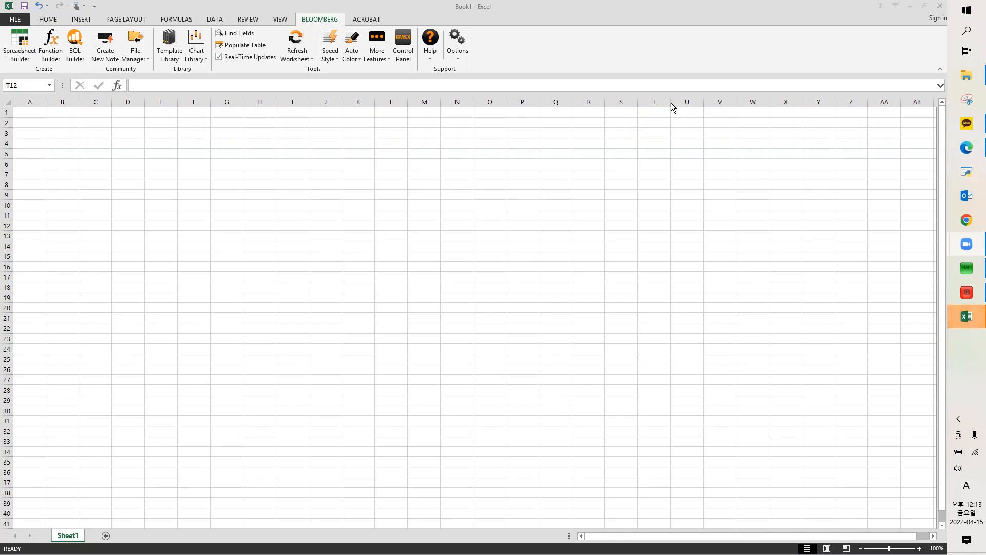
Start a Historical Data Table with the Bloomberg Spreadsheet Builder
left_click(45, 19)
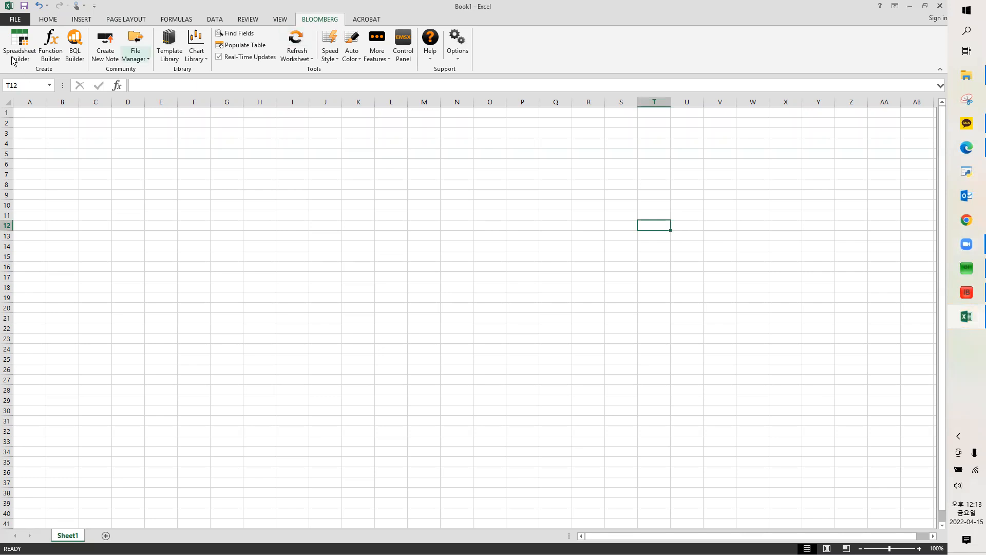
left_click(20, 42)
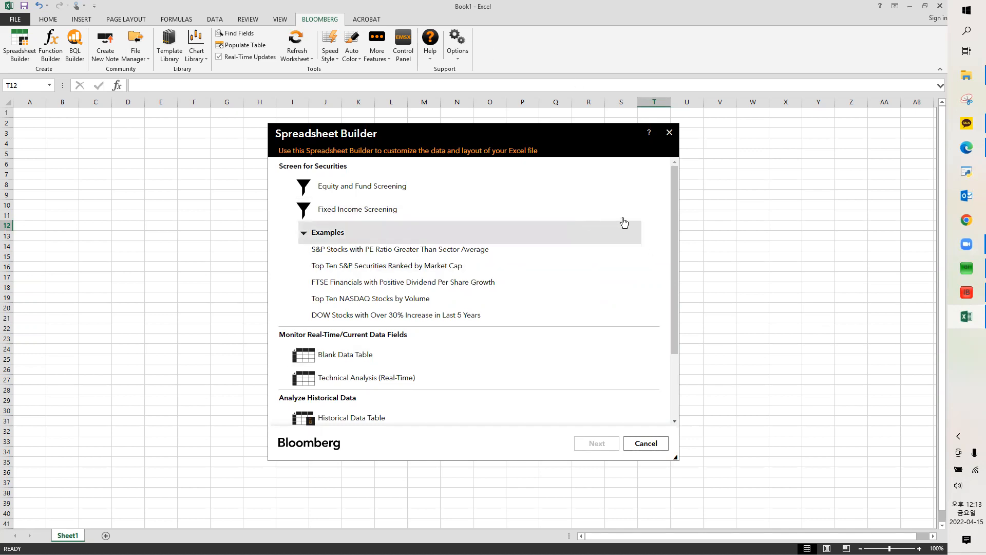
left_click_drag(675, 214, 679, 326)
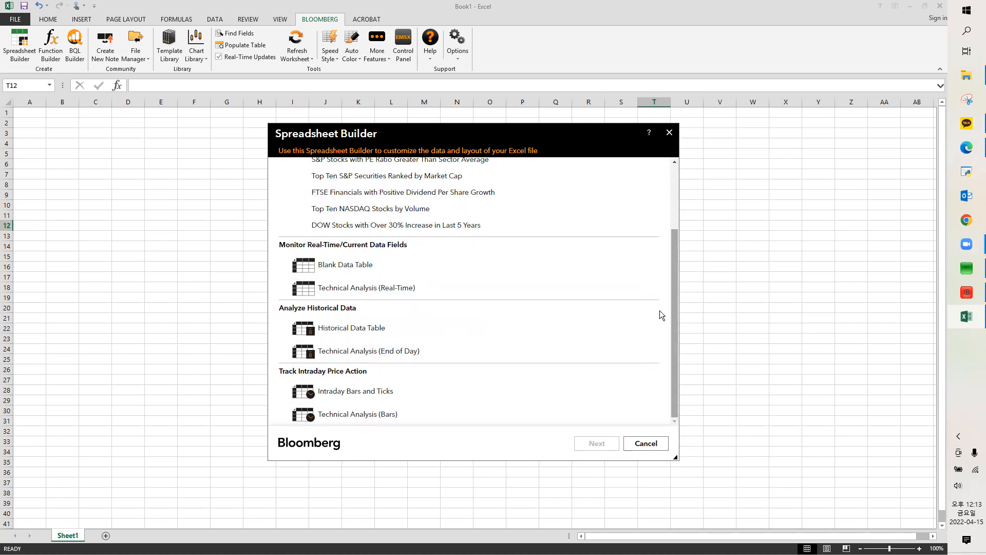
left_click(383, 328)
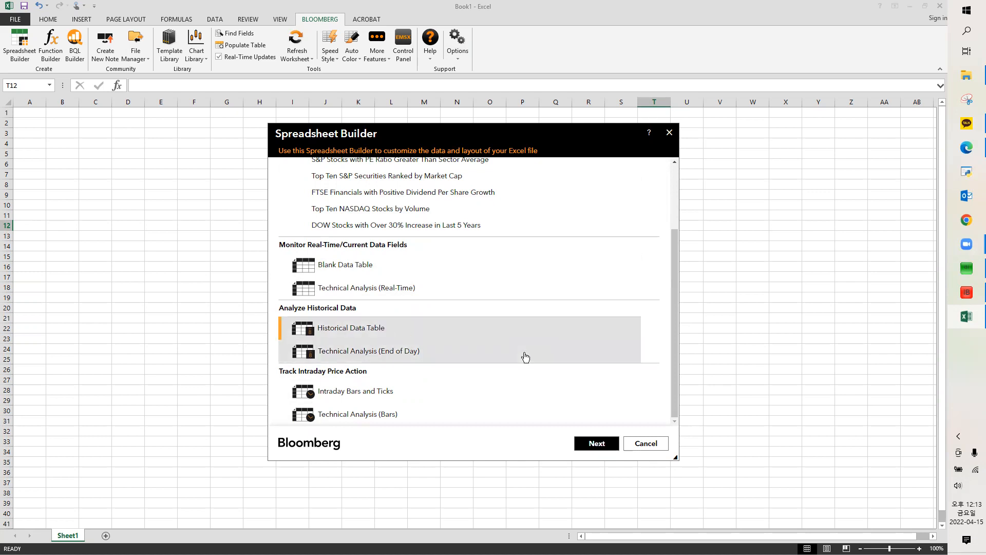
left_click(592, 443)
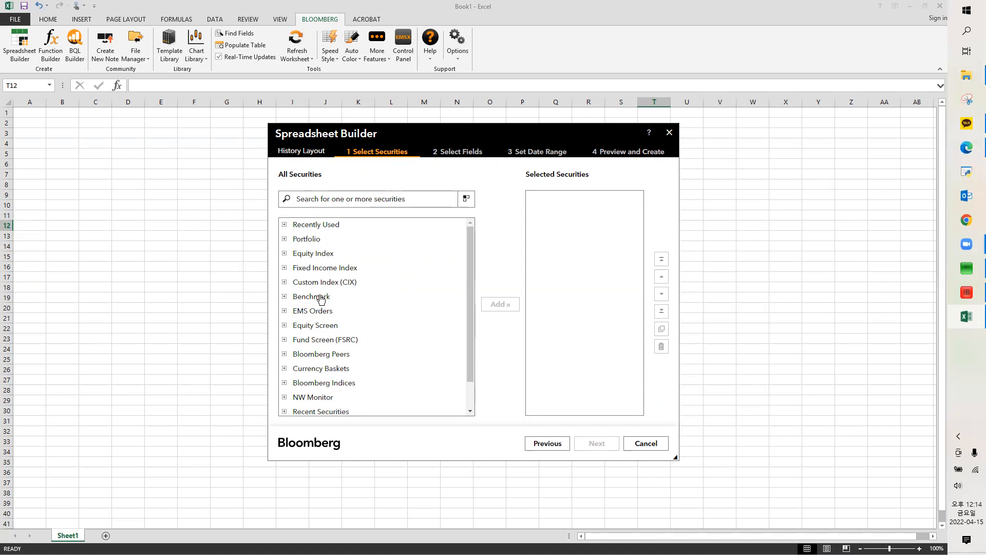
Search for apple, google and amazon and add AAPL US Equity, GOOGL US Equity and AMZN US Equity to the selected securities
left_click(319, 198)
type("apple")
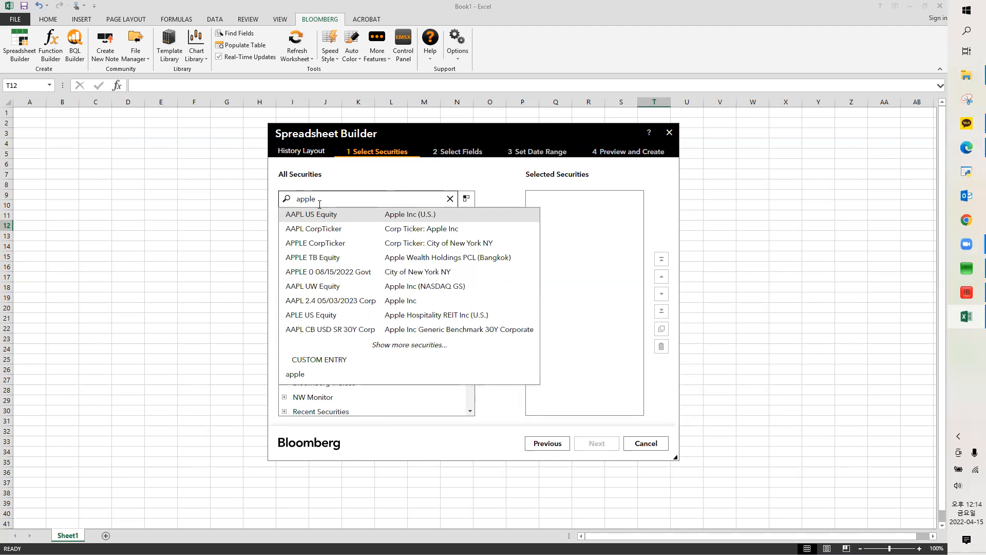
left_click(314, 216)
type("google")
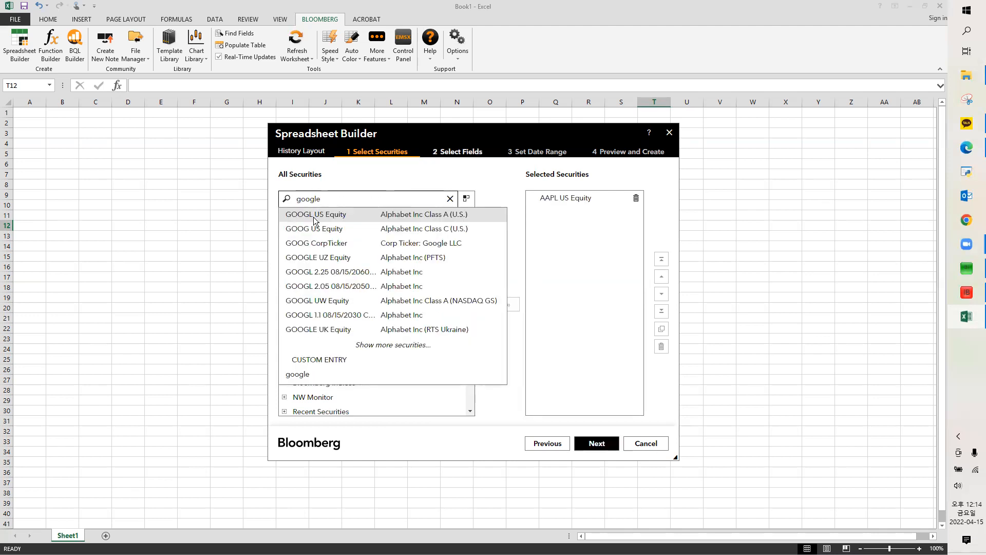
left_click(315, 217)
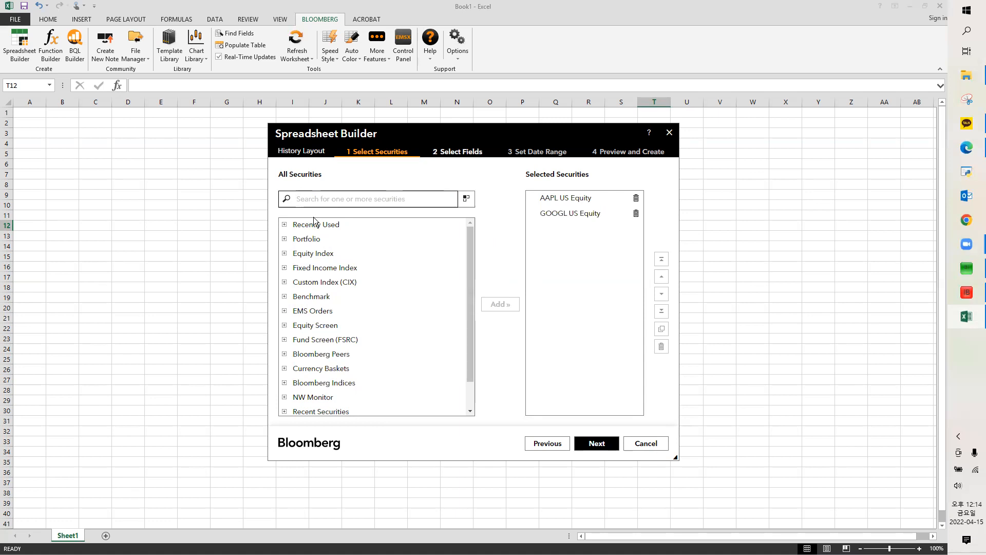
type("amazon")
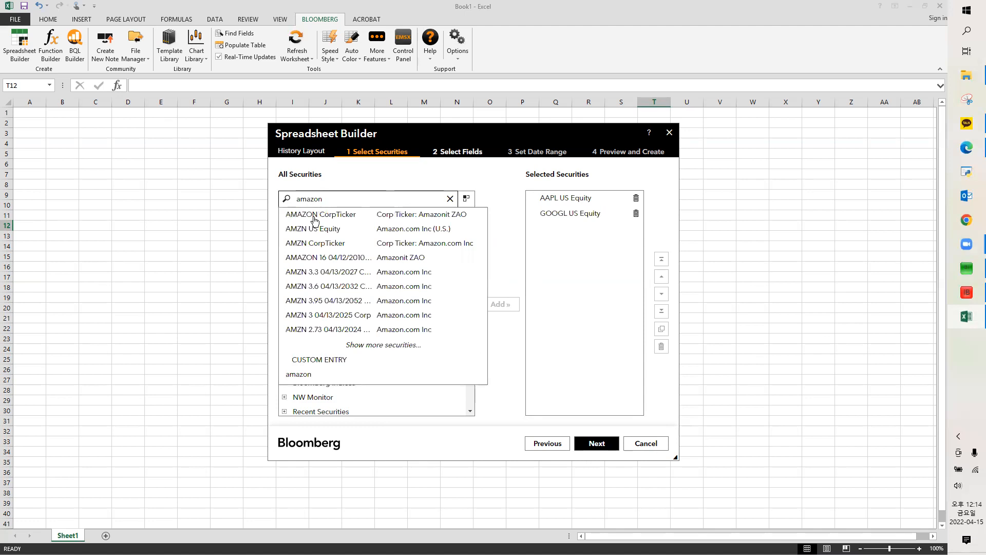
left_click(314, 230)
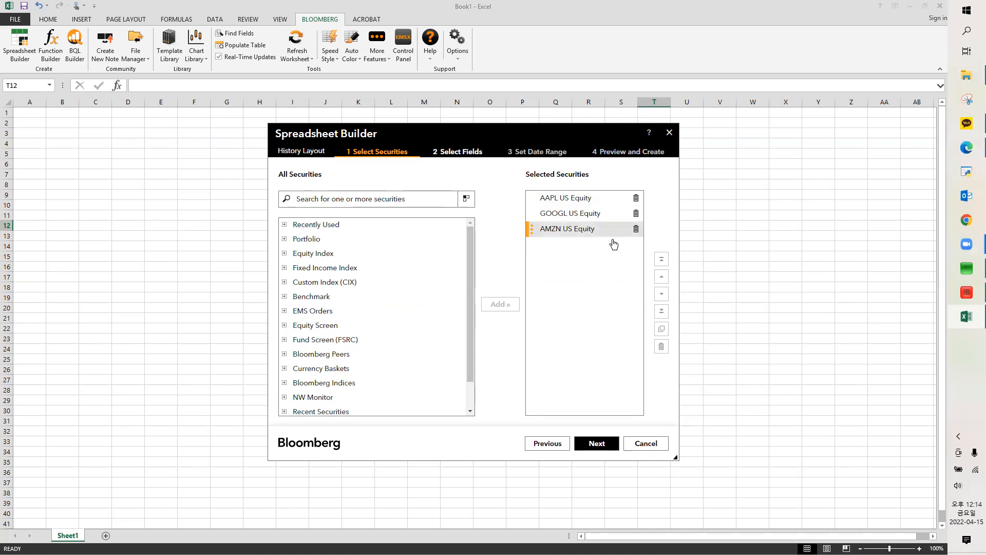
Remove GOOGL US Equity, move AMZN US Equity above AAPL US Equity, and continue to field selection
left_click(636, 213)
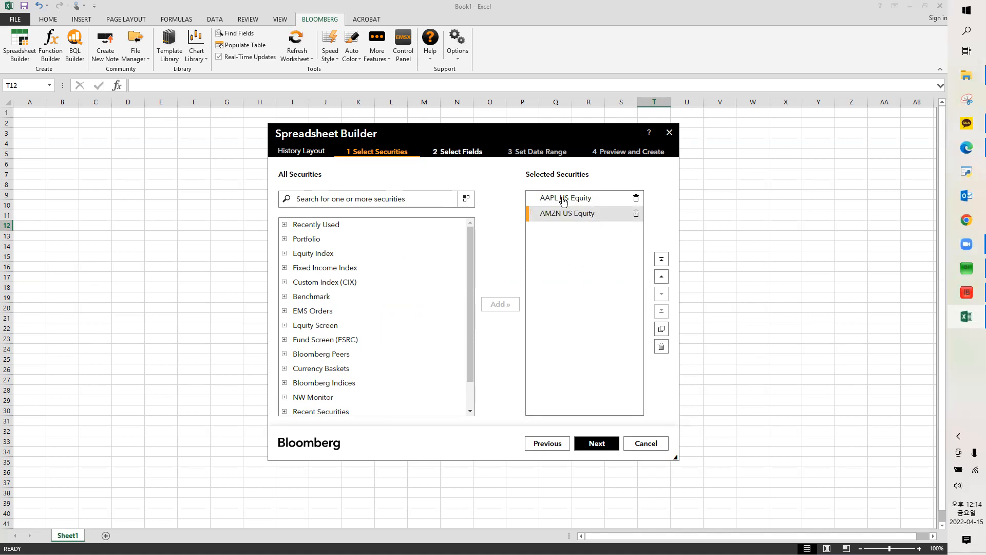
left_click(662, 276)
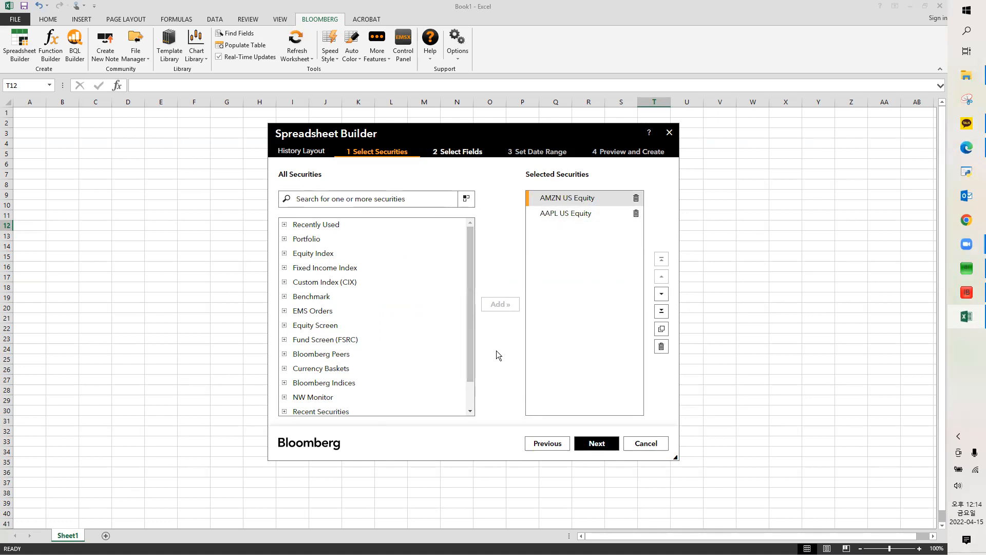
left_click(596, 443)
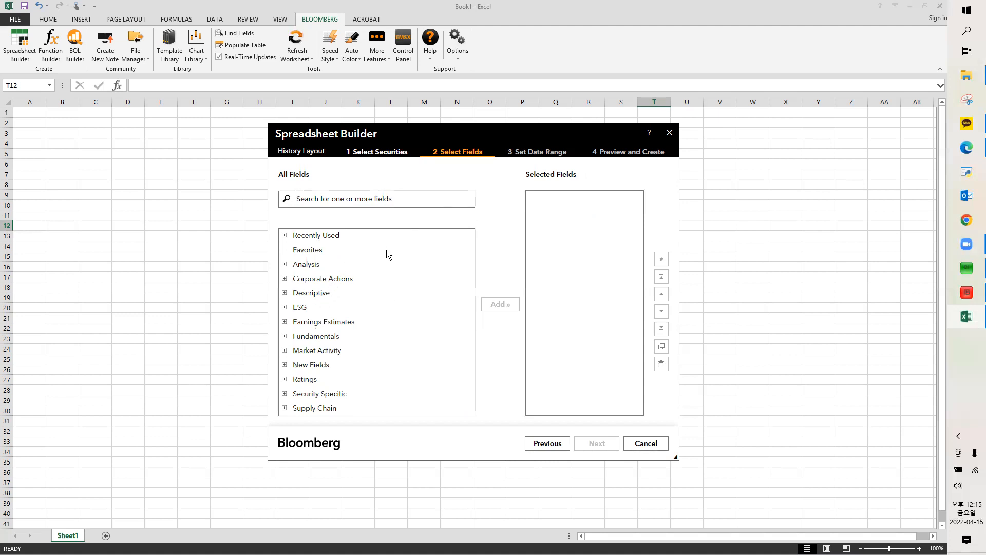
Add the Total GHG Emissions field from the Emission group under ESG Environmental to the selected fields
left_click(301, 308)
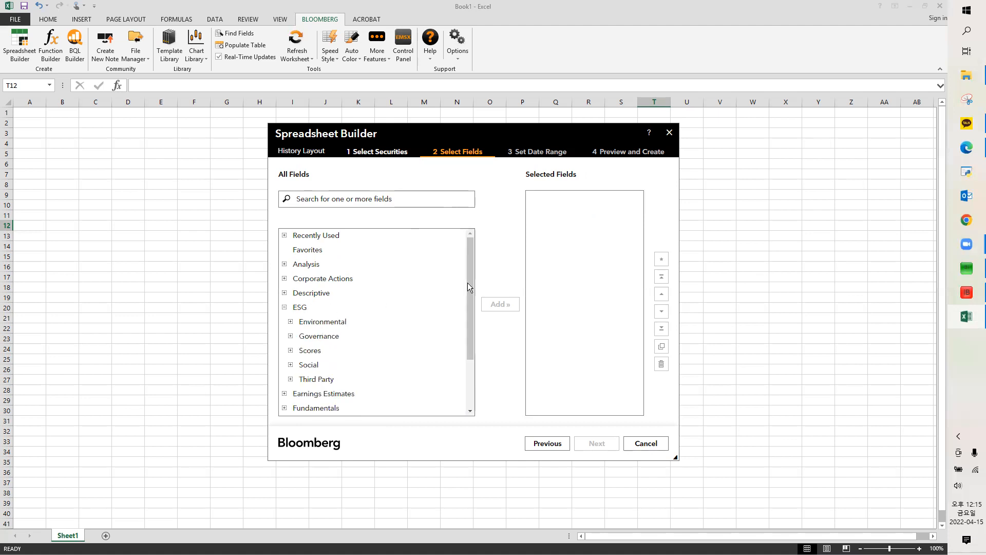
left_click_drag(470, 308, 469, 334)
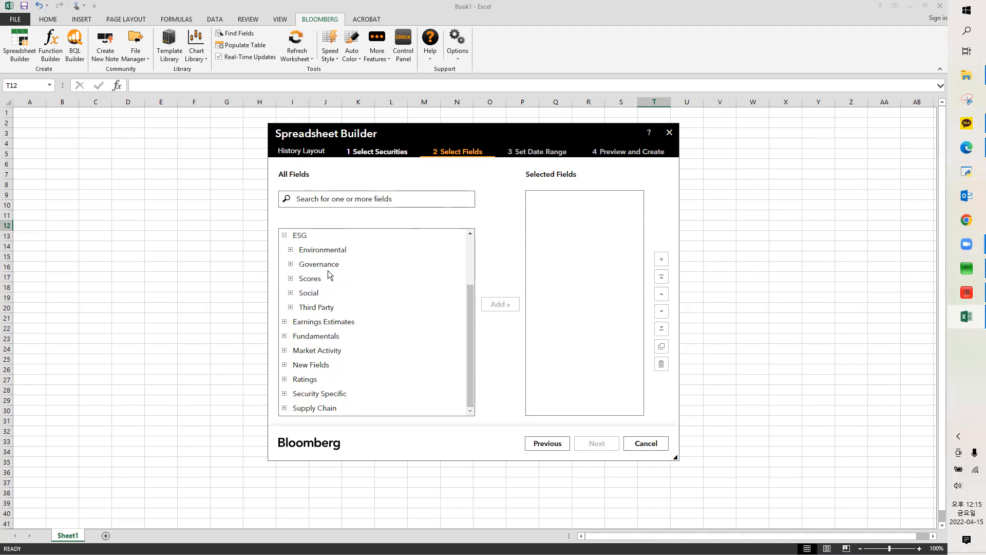
left_click(291, 251)
left_click_drag(471, 283, 470, 294)
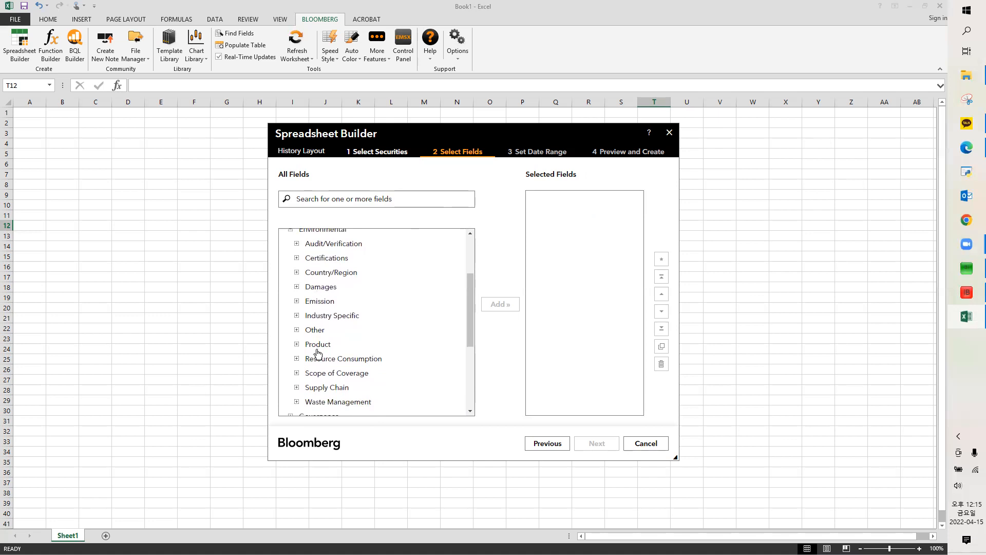
left_click_drag(469, 282, 470, 284)
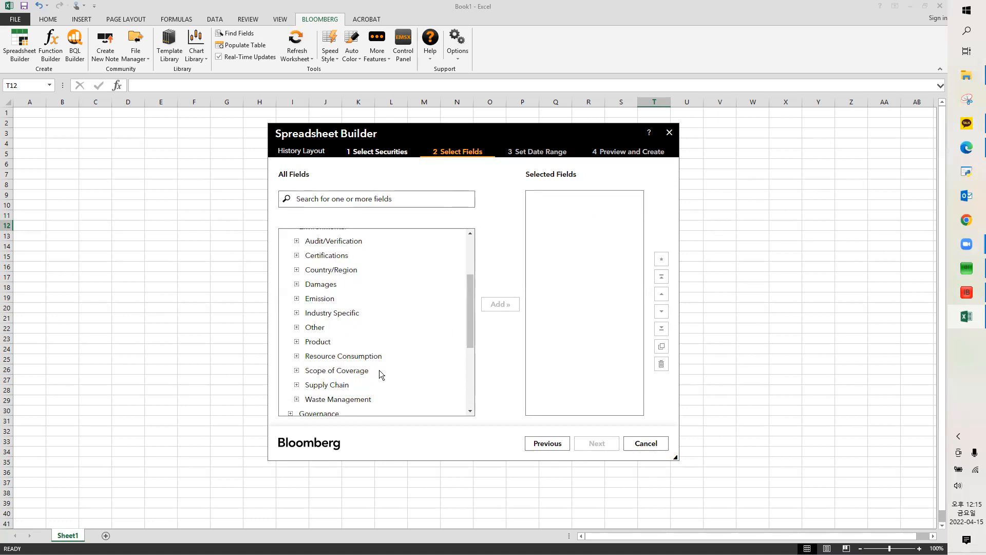
left_click(297, 299)
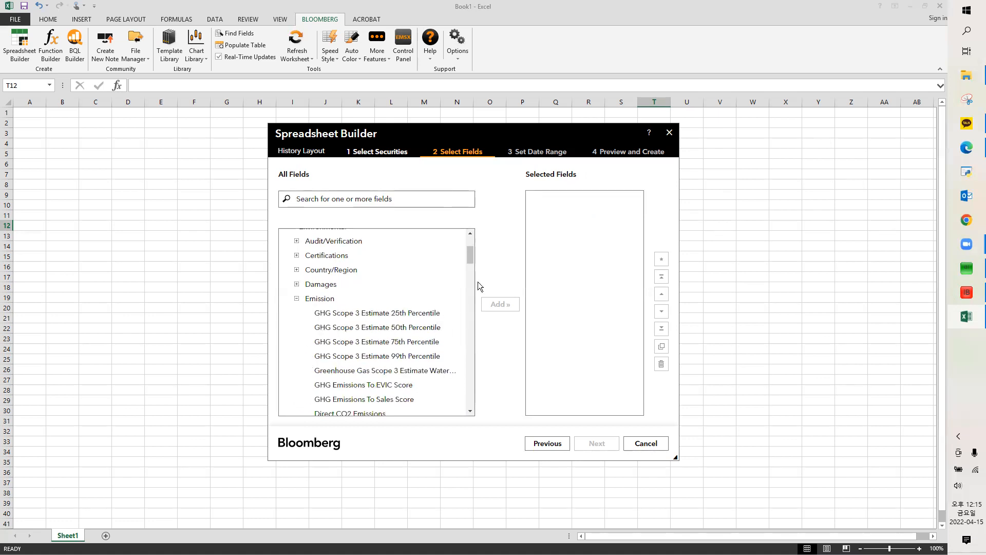
left_click_drag(469, 257, 465, 268)
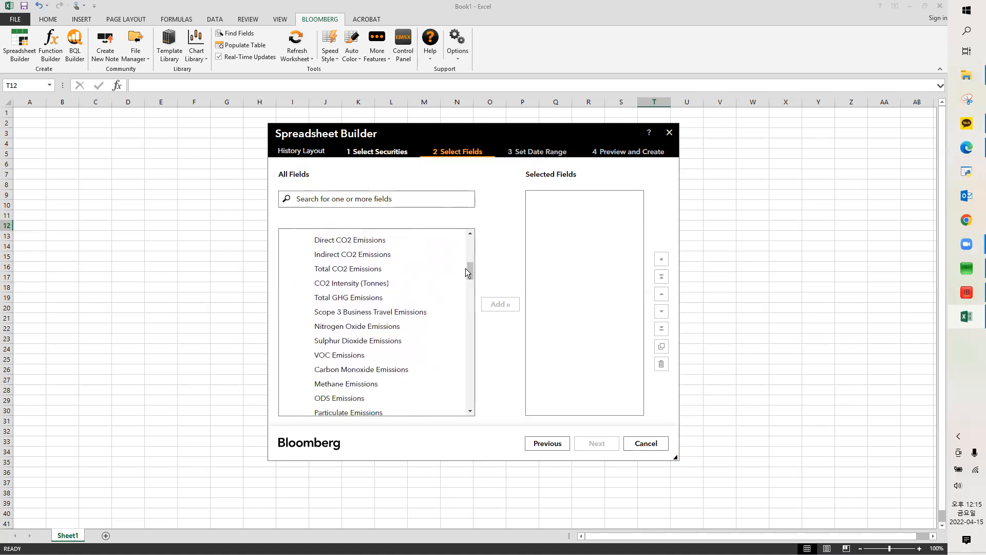
left_click(360, 300)
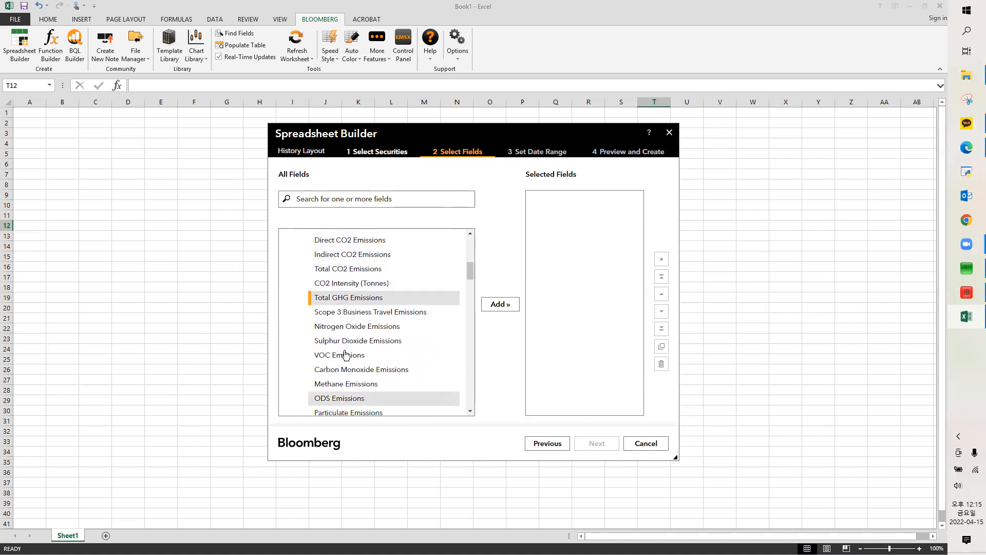
left_click(501, 306)
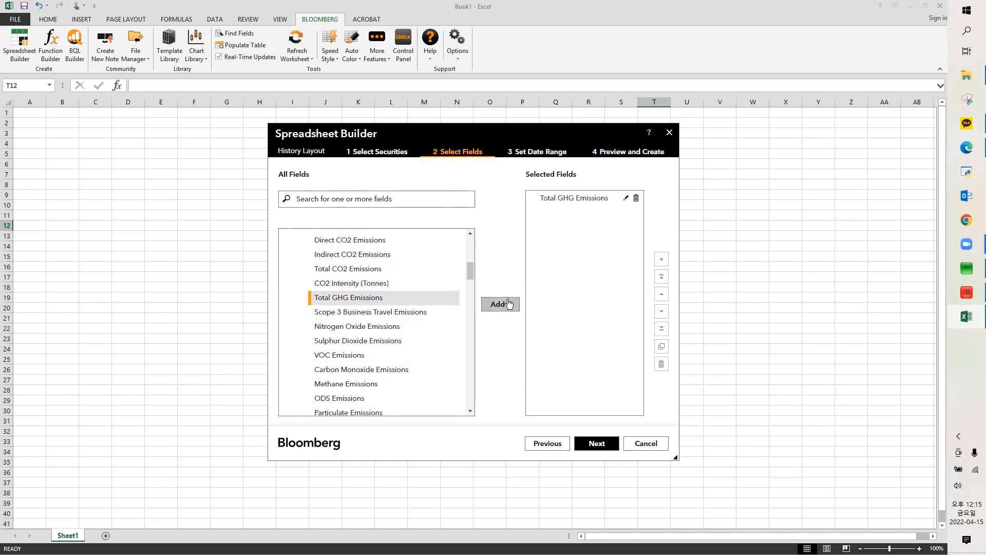
Find GHG Scope 2 by searching for ghg, add it to the selected fields, and continue to the date range
left_click(335, 198)
type("ghg")
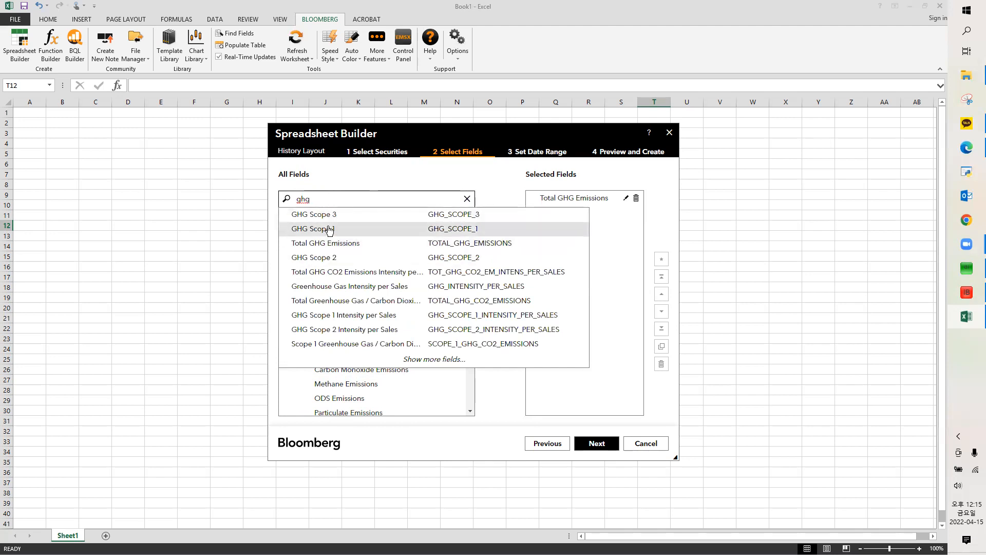
left_click(336, 257)
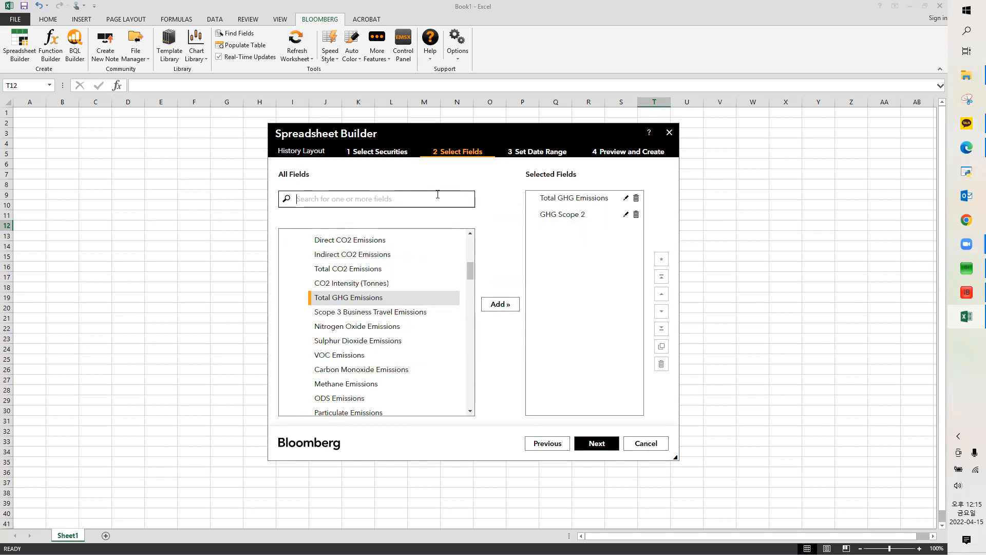
type("ghg")
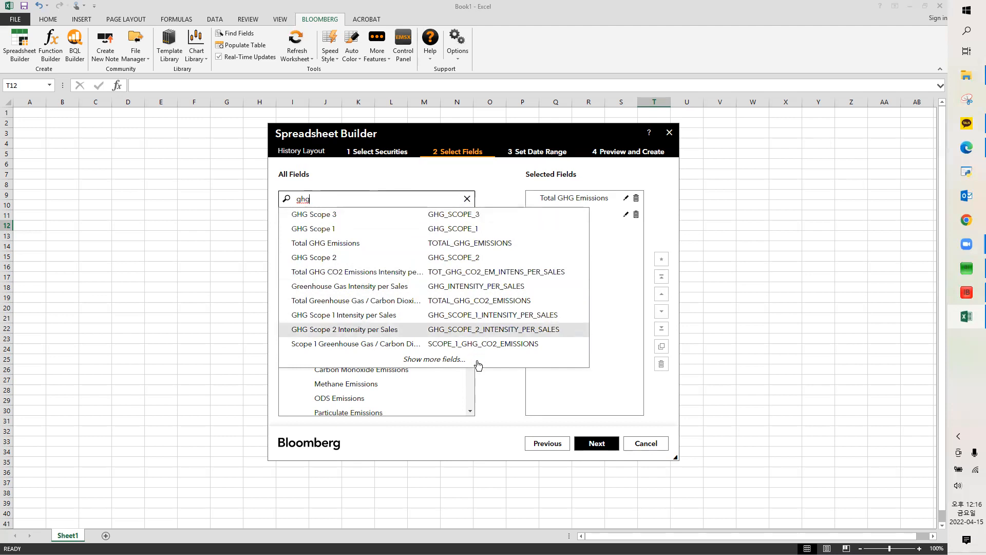
left_click(501, 392)
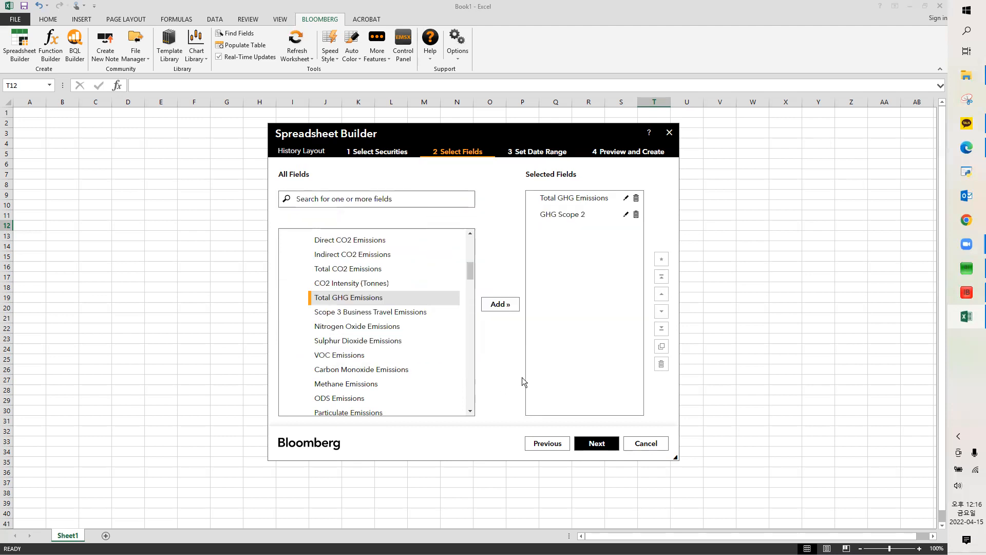
left_click(604, 445)
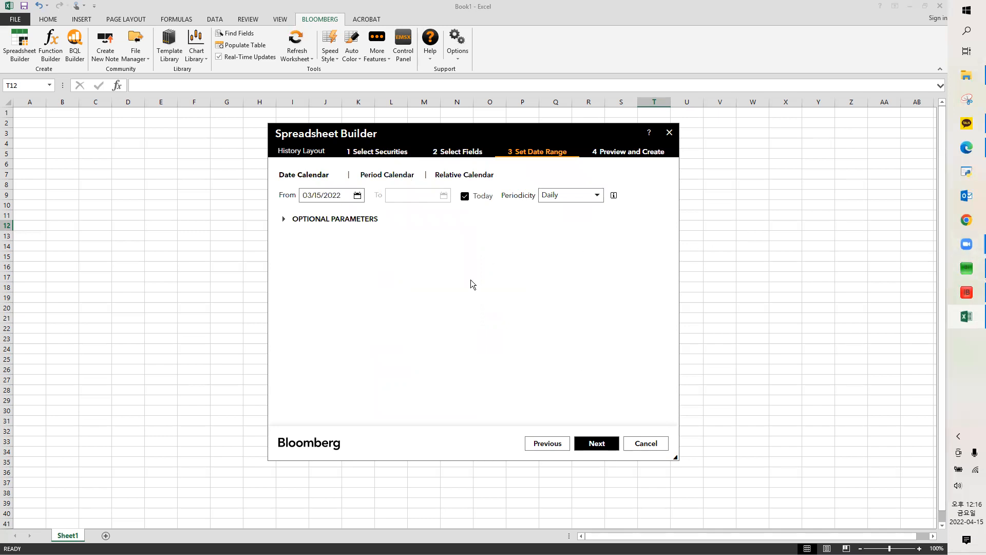
Review the selected fields and securities, and return to the date range settings
left_click(548, 444)
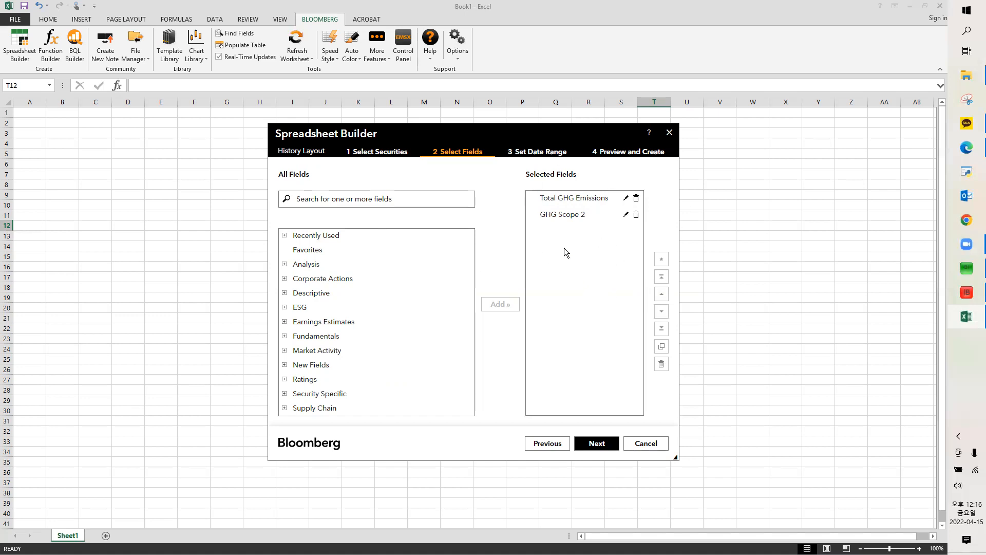
left_click(389, 153)
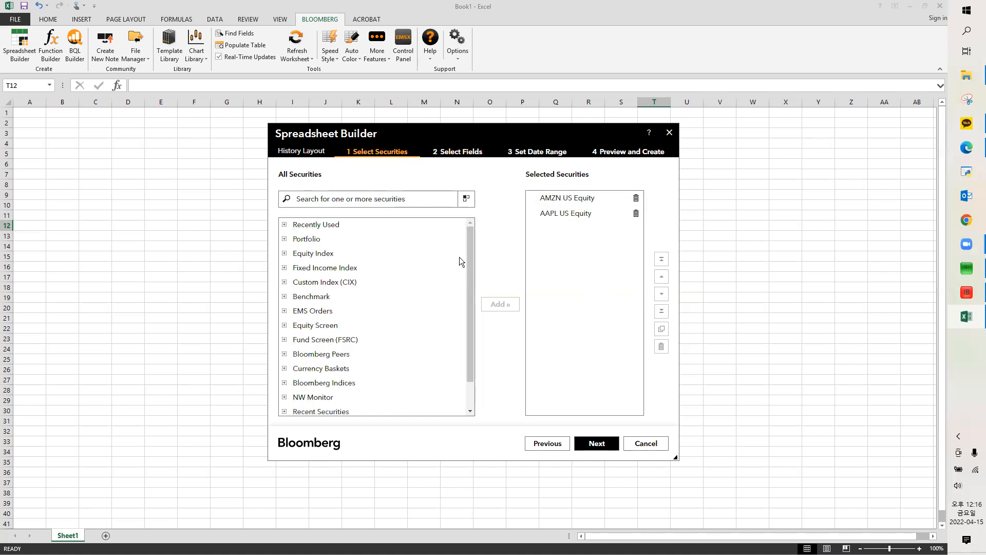
left_click(460, 151)
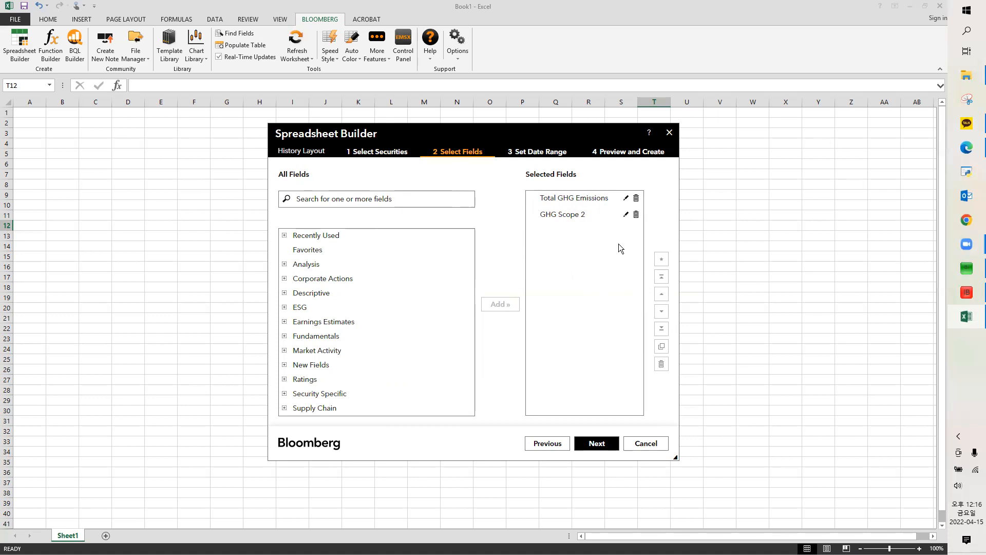
left_click(597, 445)
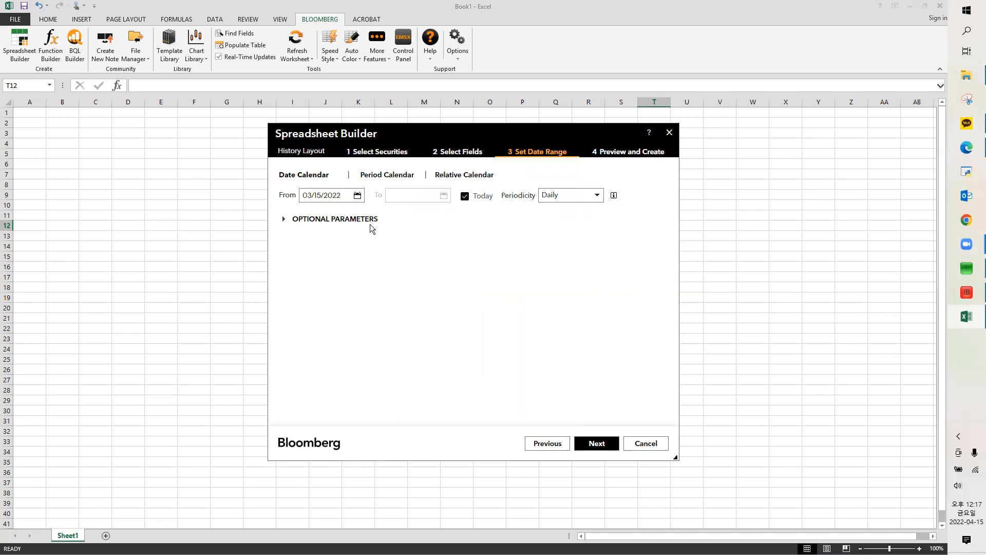
Expand the optional parameters, switch the date range to Period Calendar, and set the periodicity to Yearly
left_click(341, 220)
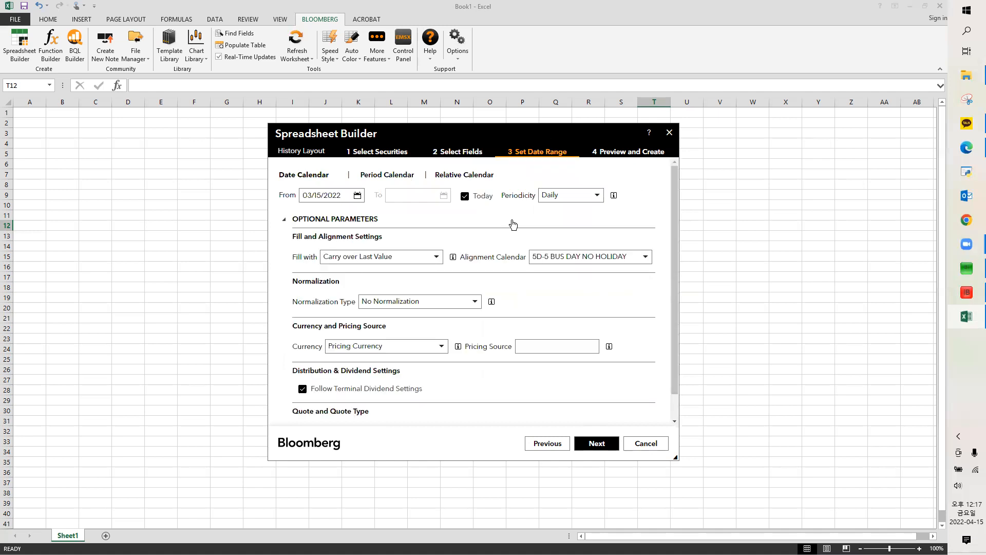
left_click(396, 176)
left_click(581, 198)
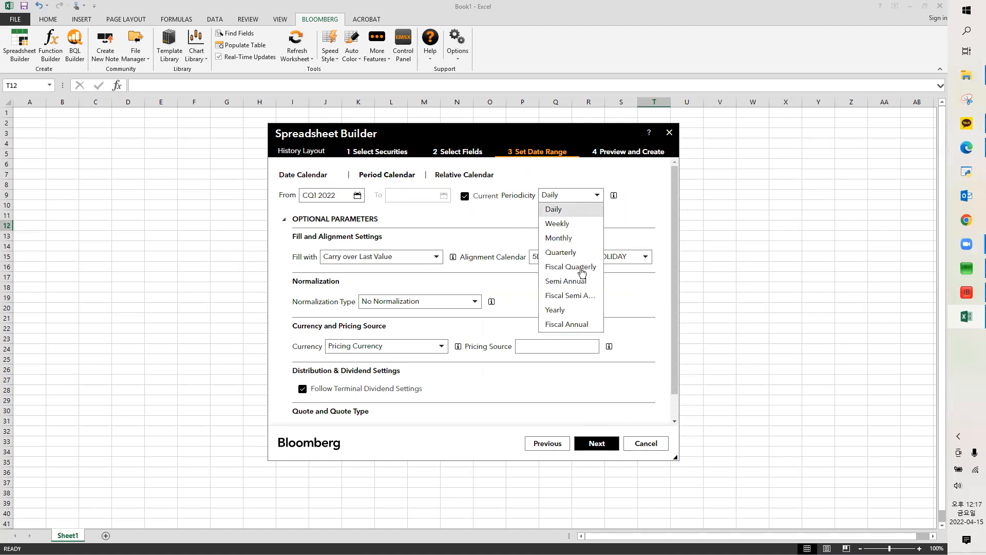
left_click(570, 310)
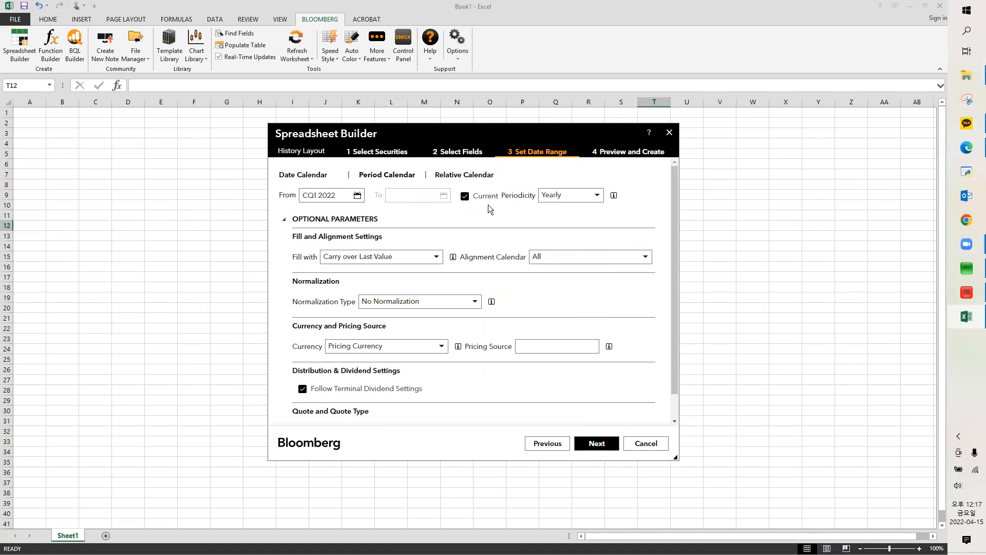
Set the start of the period range to calendar quarter CQ1 2004
left_click(358, 196)
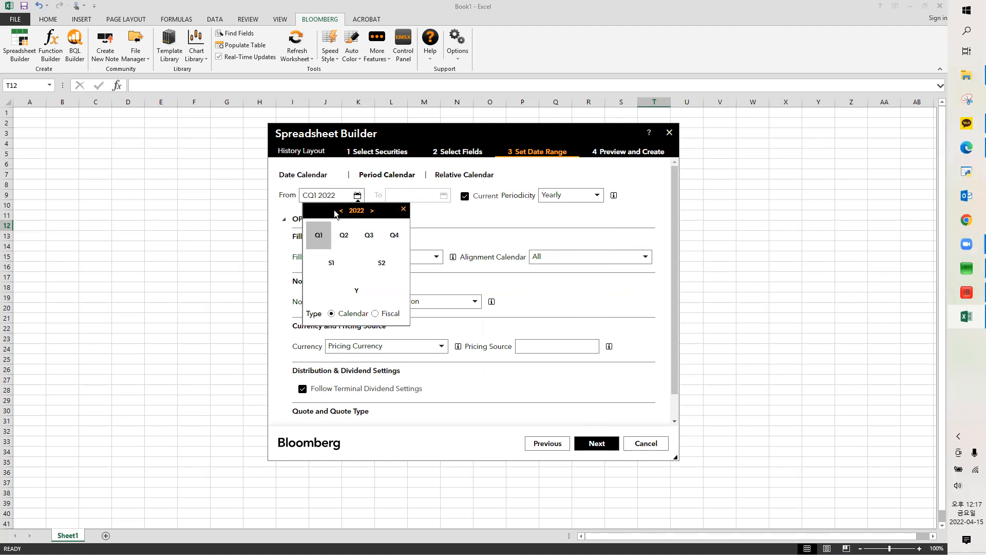
left_click(356, 211)
left_click(331, 211)
left_click(332, 212)
left_click(392, 236)
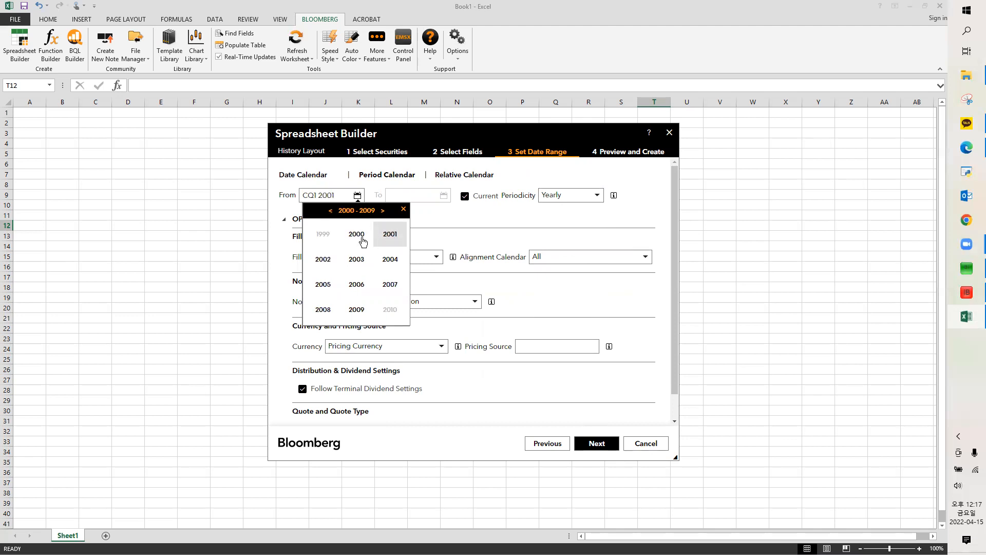
left_click(391, 261)
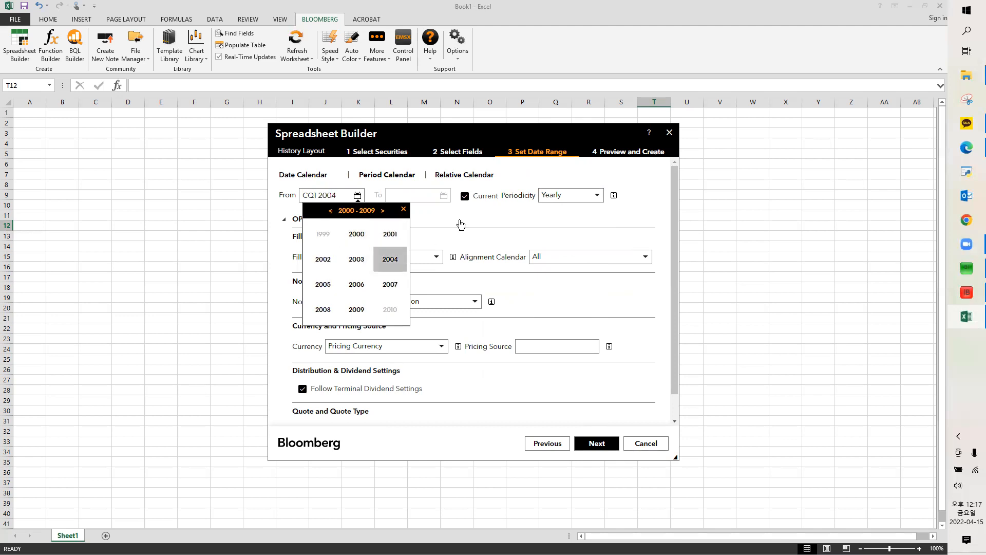
left_click(404, 210)
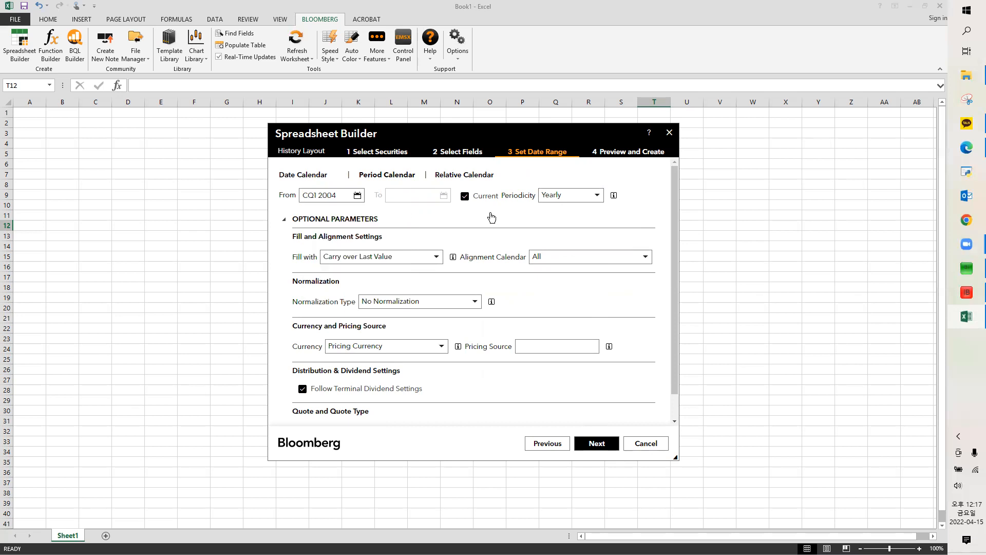
Check the periodicity choices and the optional parameters, and continue to the preview of the table layout
left_click(504, 222)
left_click(563, 205)
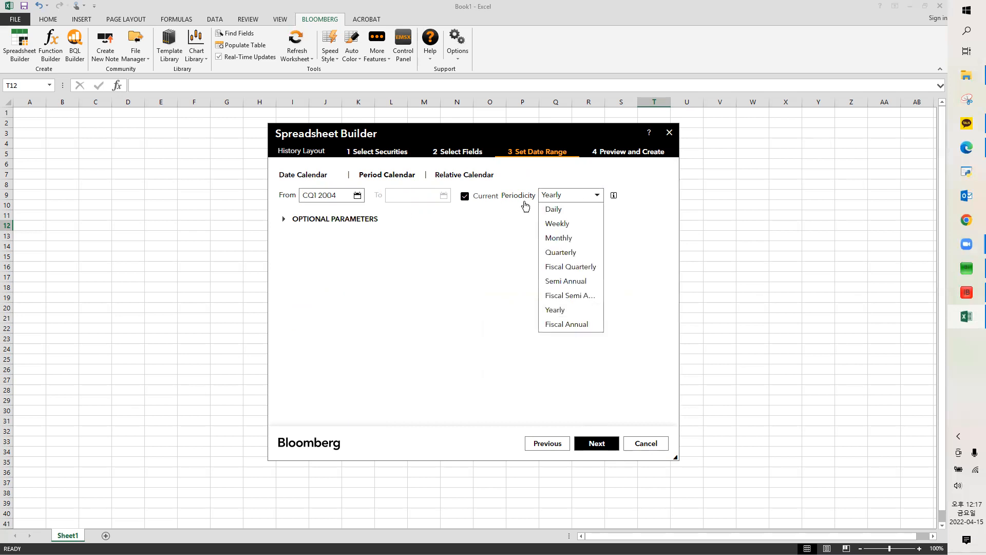
left_click(312, 221)
left_click(311, 222)
left_click(312, 222)
scroll(454, 229, "down", 1)
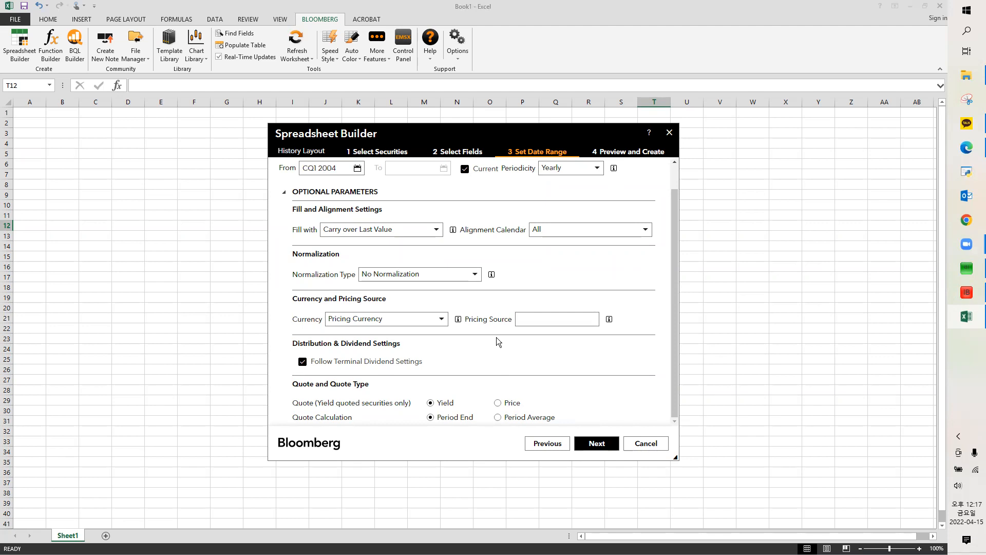
scroll(496, 337, "up", 1)
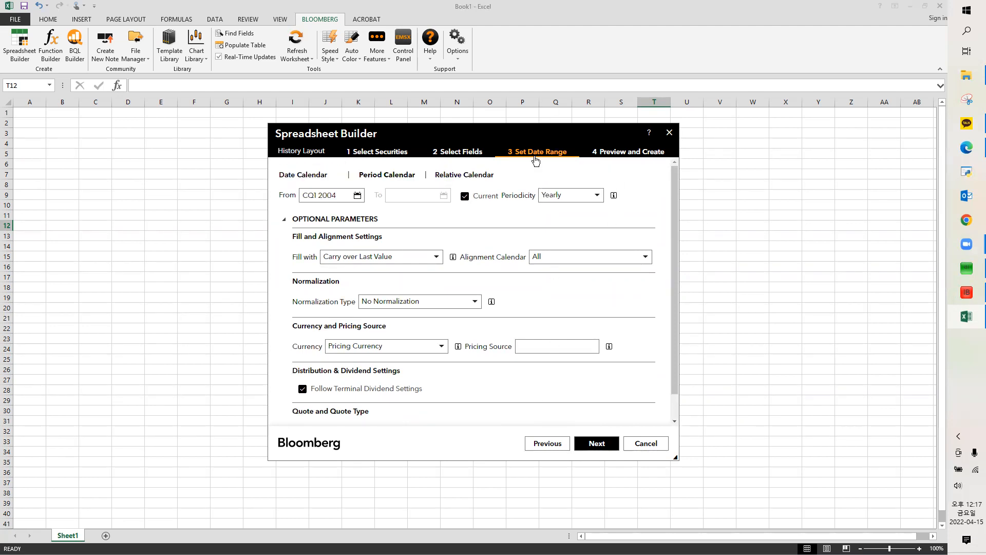
left_click(598, 444)
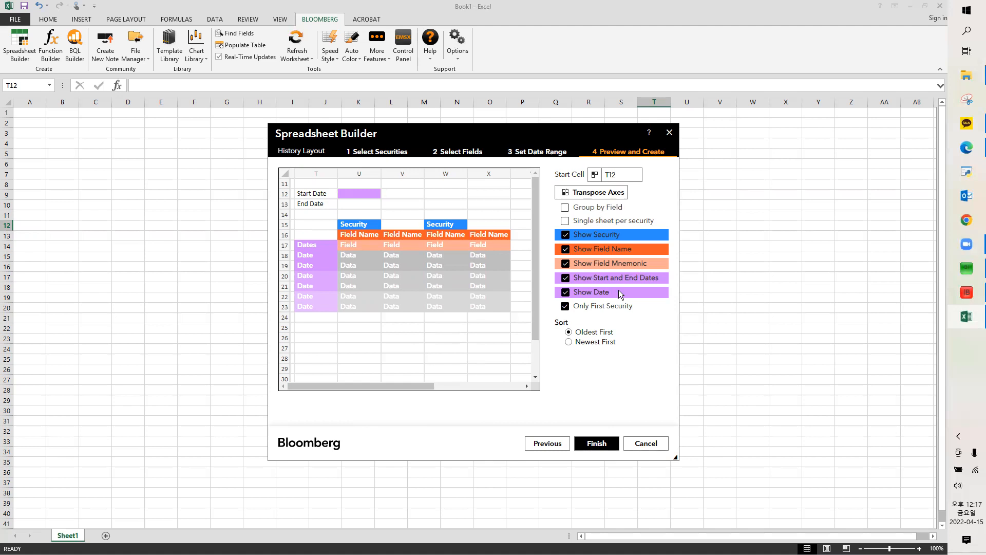
Preview the layout without the start and end dates and without the security labels, restoring each option
left_click(567, 280)
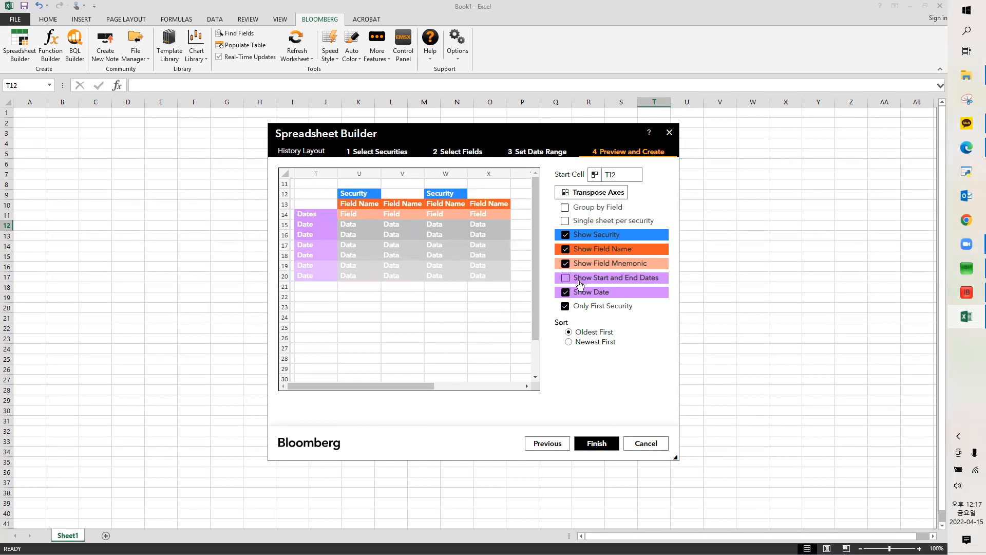
left_click(567, 280)
left_click(565, 281)
left_click(566, 280)
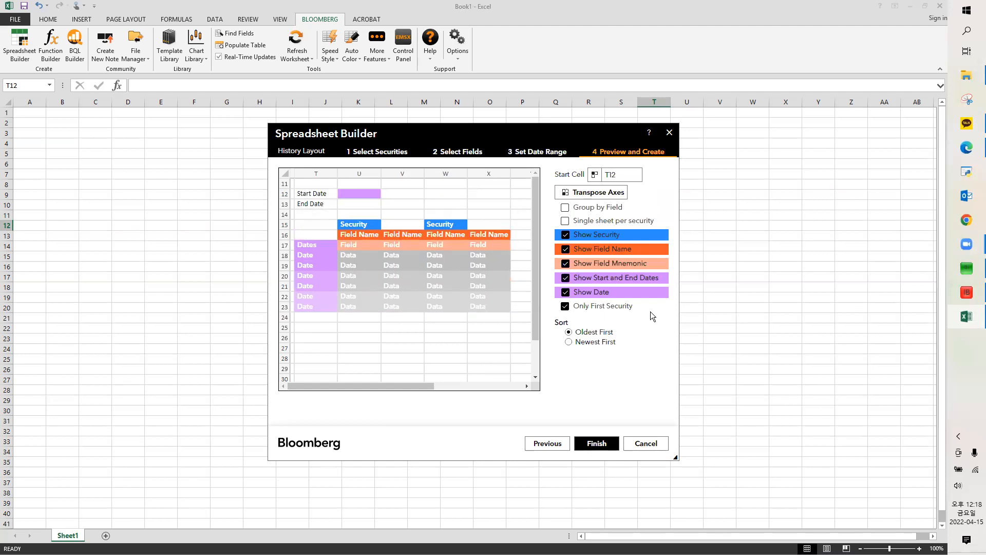
left_click(566, 237)
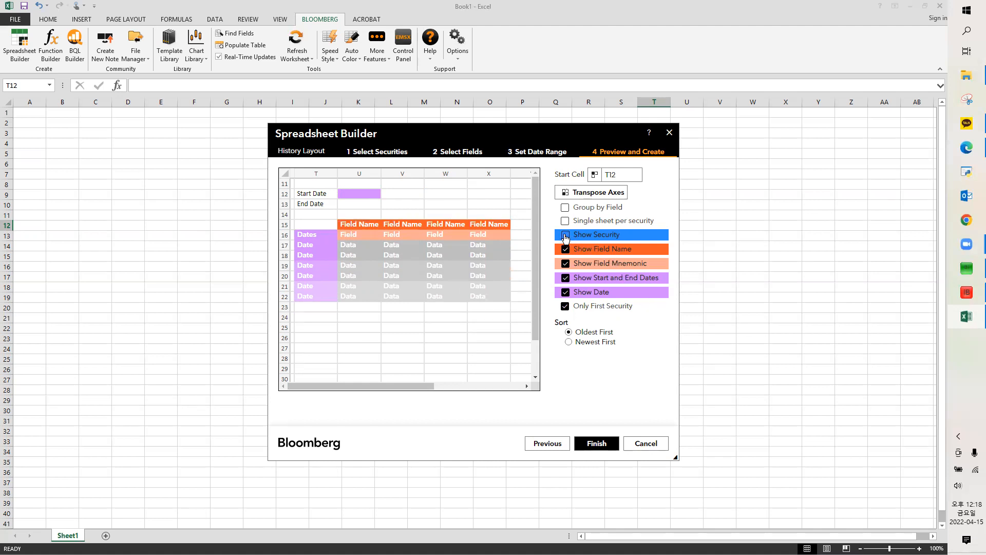
left_click(566, 236)
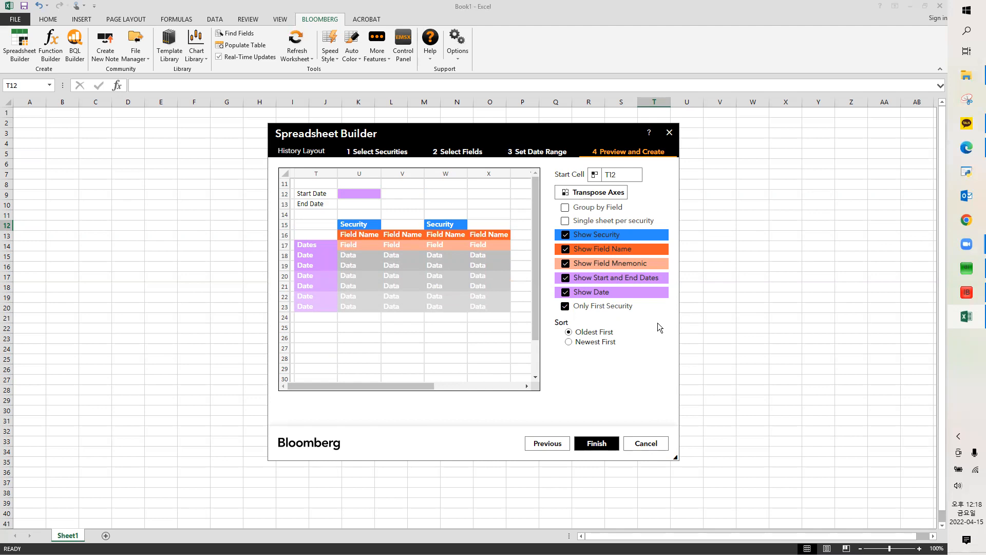
Preview the layout with a single sheet per security, and switch that option off again
left_click(566, 222)
left_click(566, 221)
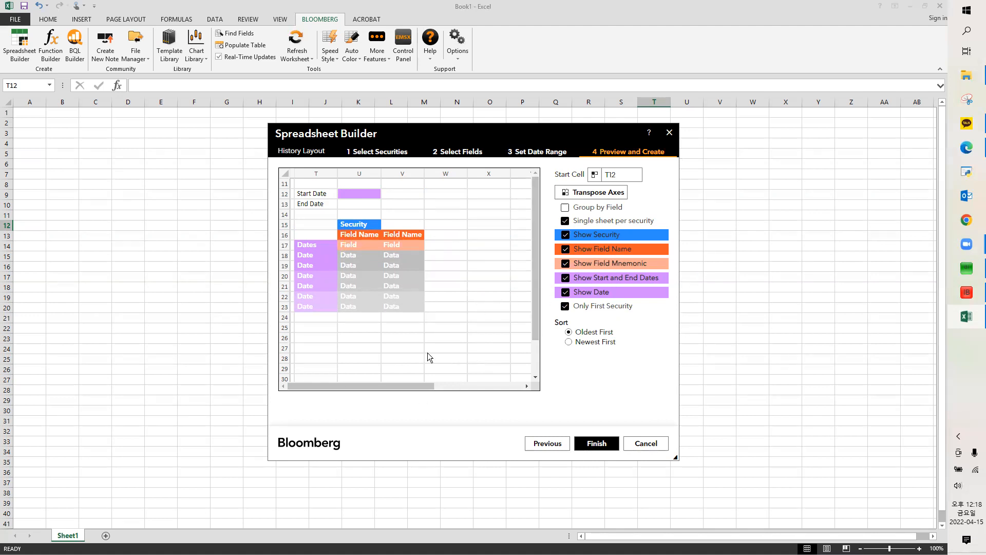
left_click(566, 222)
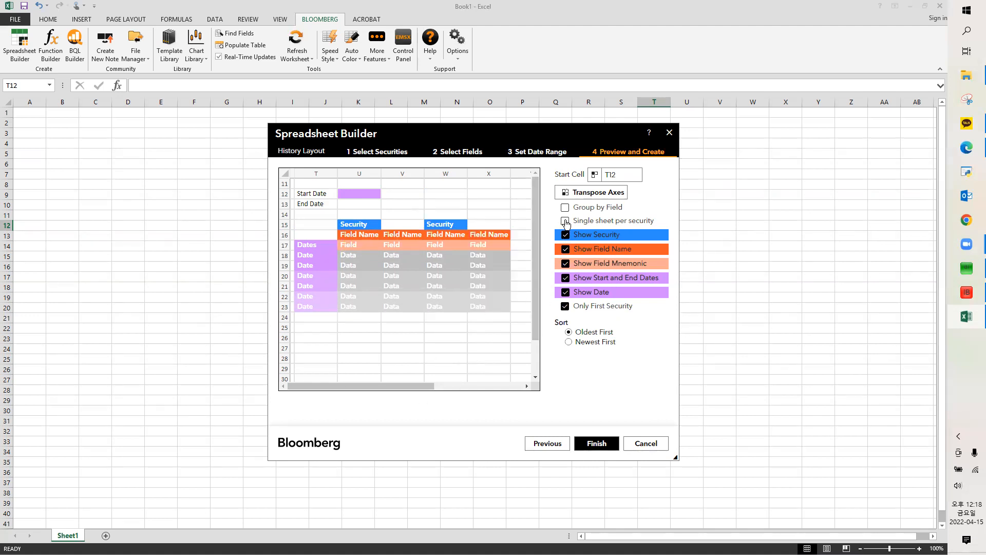
left_click(566, 222)
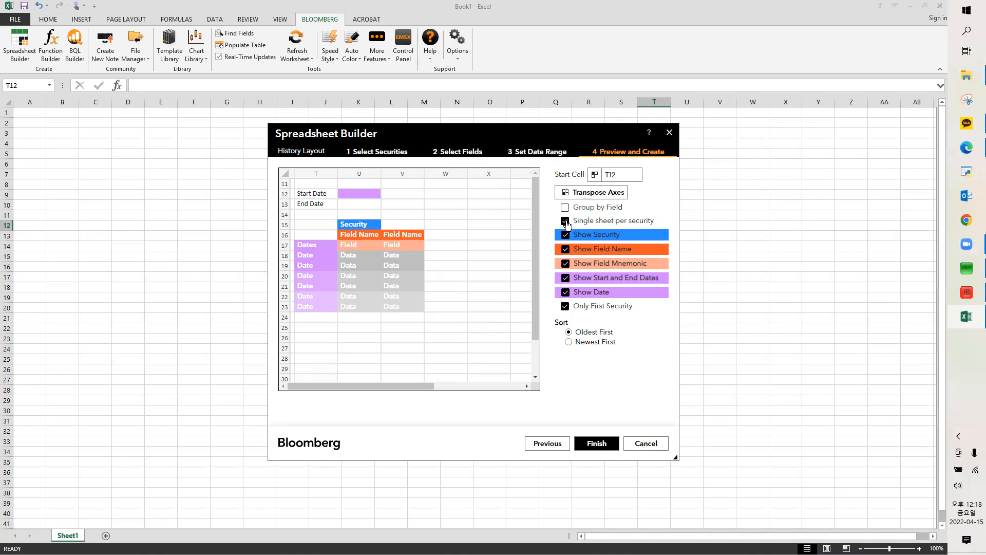
left_click(566, 222)
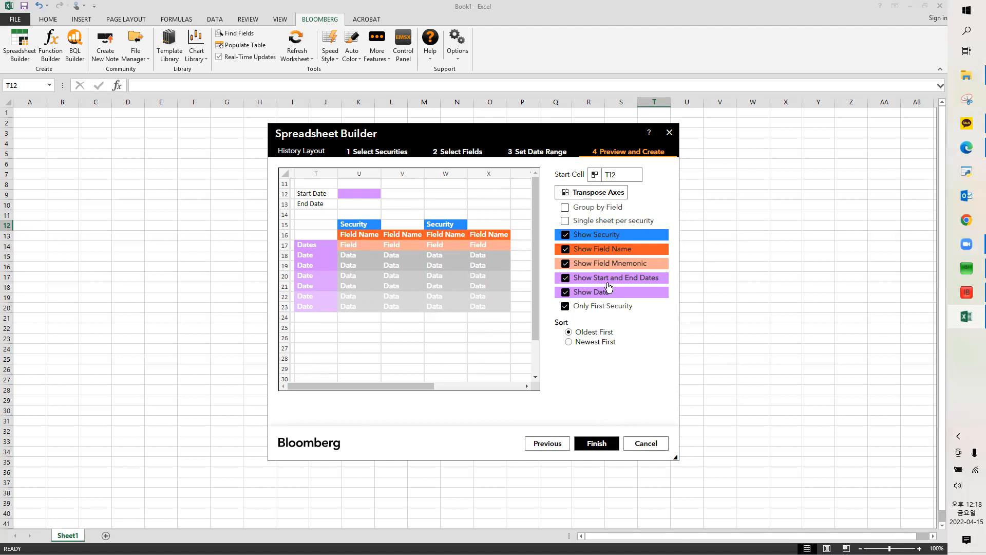
Preview the transposed layout, toggle its security, field name, mnemonic and start and end date options, and revert to the original orientation
left_click(618, 202)
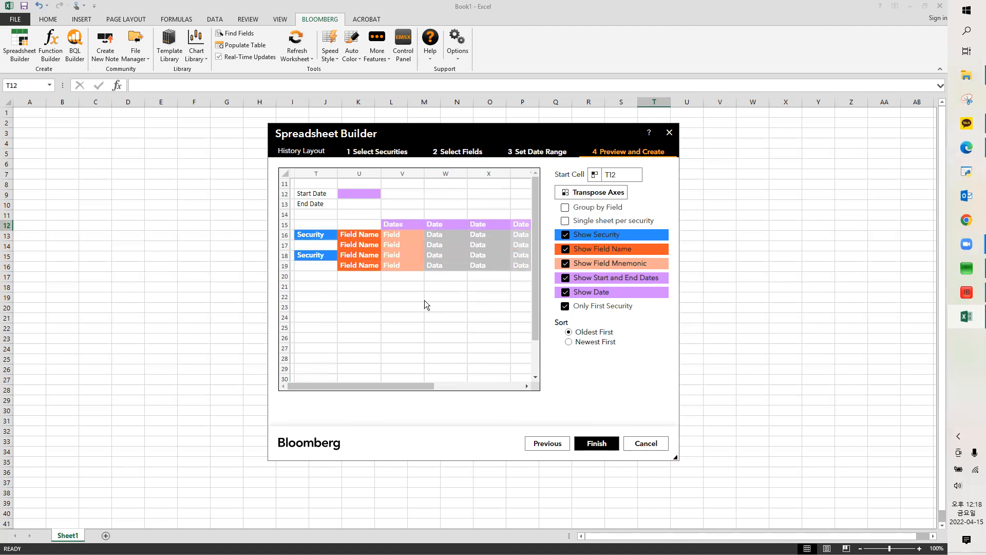
left_click_drag(418, 385, 360, 390)
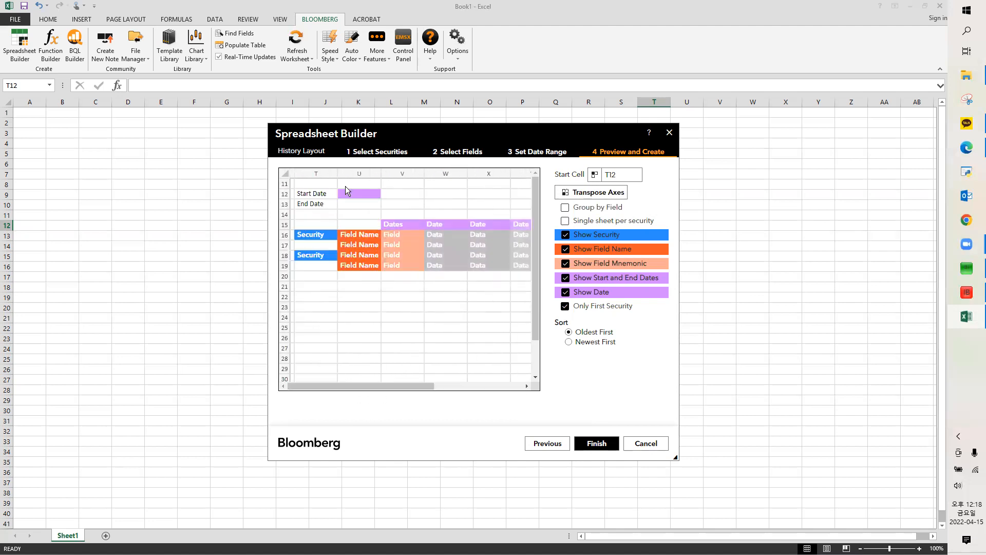
left_click(566, 235)
left_click(567, 250)
left_click(566, 263)
left_click(566, 278)
left_click(565, 235)
left_click(566, 250)
left_click(566, 263)
left_click(566, 278)
left_click(591, 192)
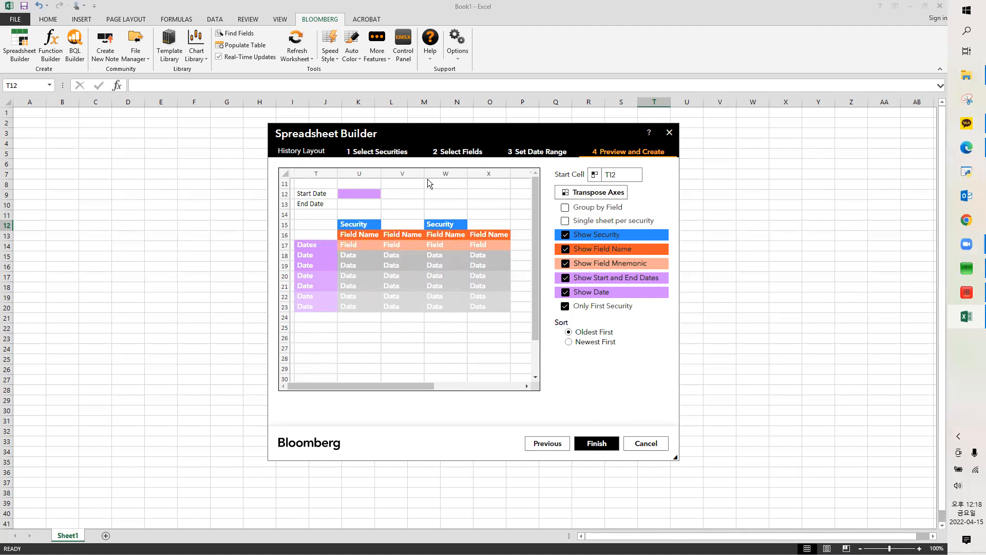
left_click_drag(407, 386, 302, 374)
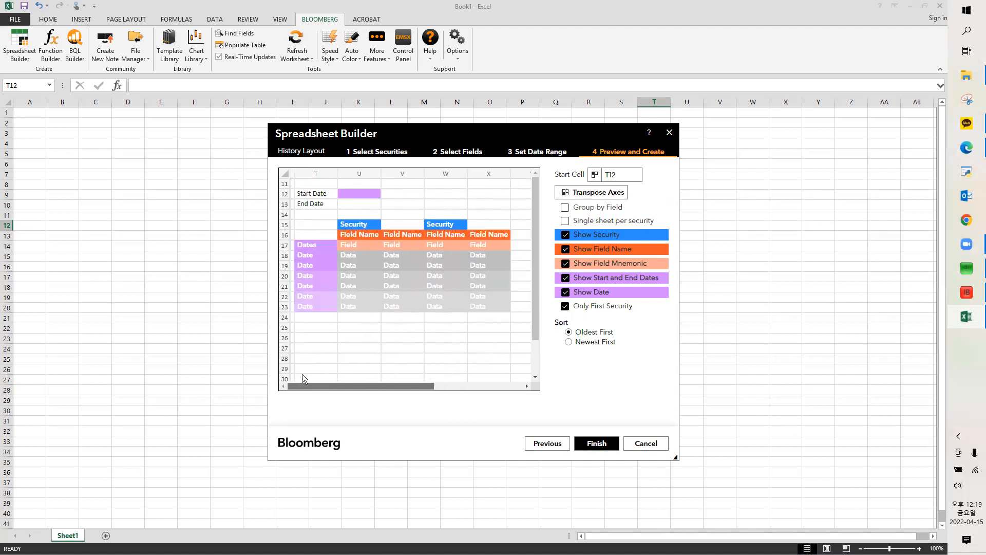
Transpose the table axes and set the start cell to B2
left_click(605, 192)
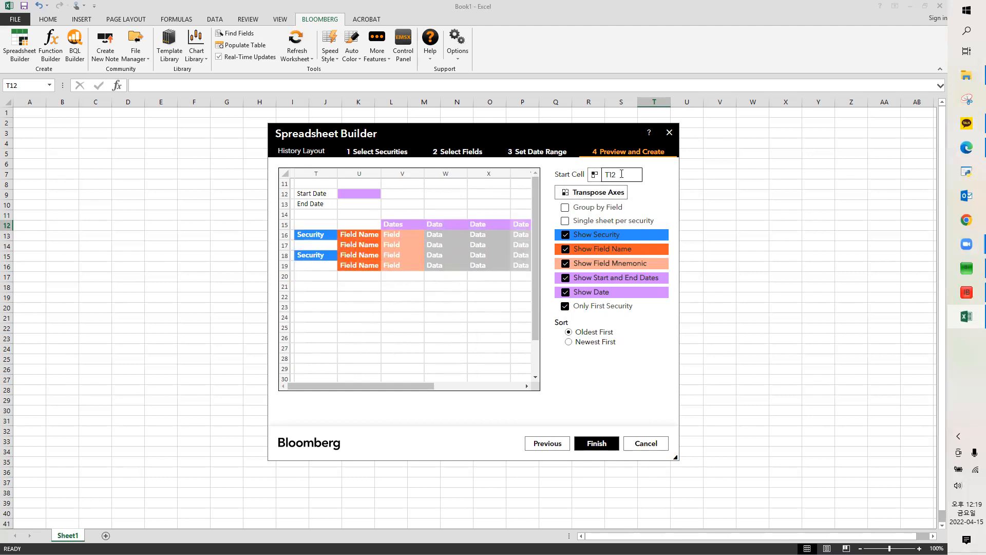
left_click(595, 175)
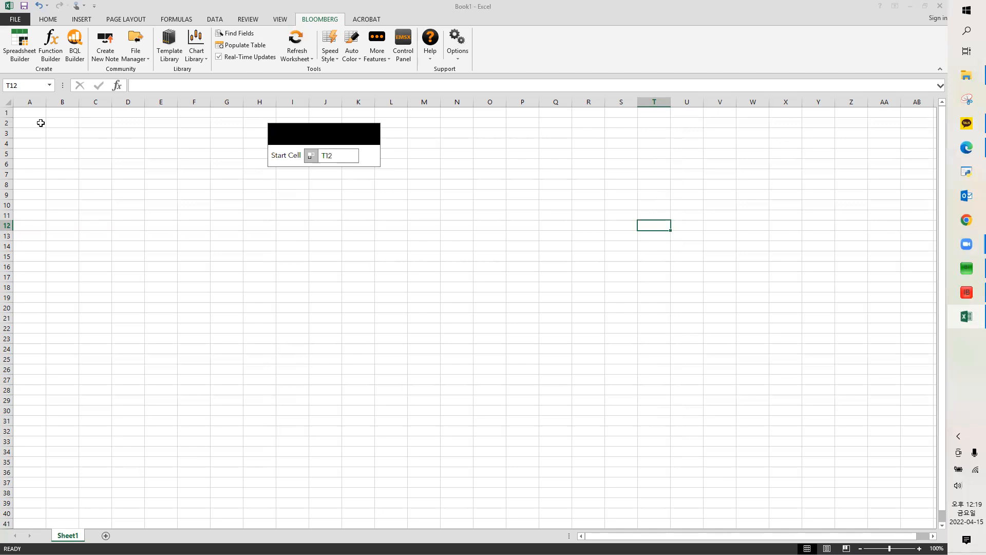
left_click(74, 124)
left_click(311, 156)
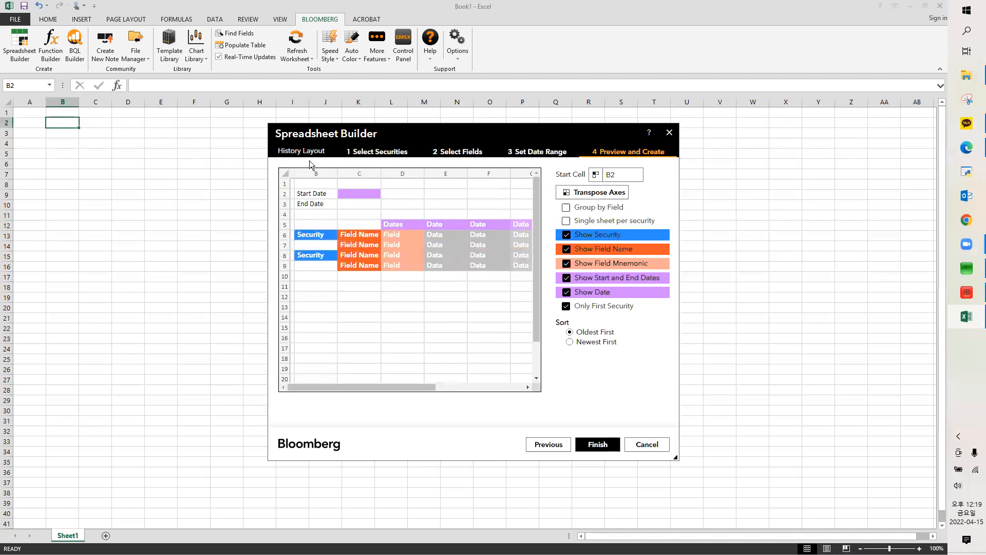
Generate the historical data table in the sheet and widen column C for the field names
left_click(592, 445)
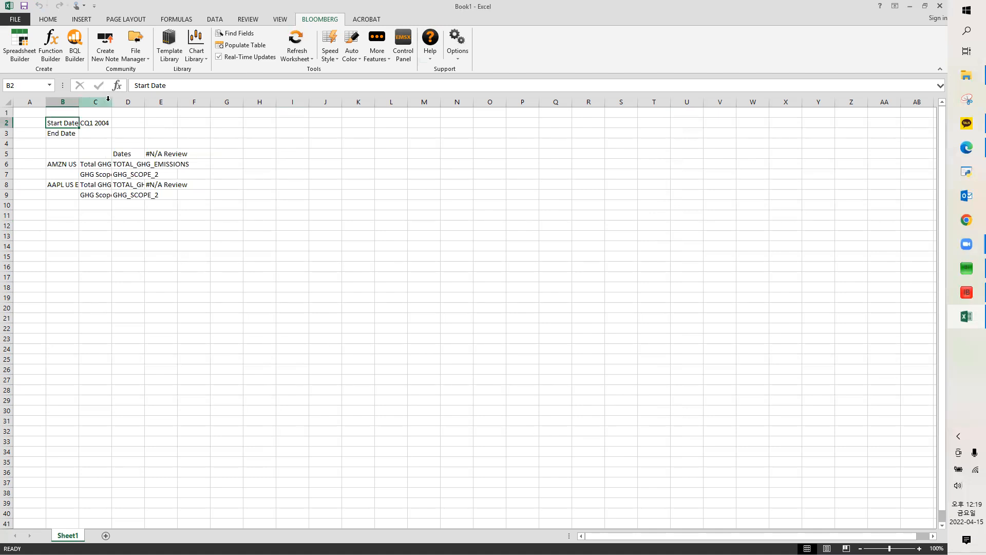
left_click_drag(118, 102, 137, 102)
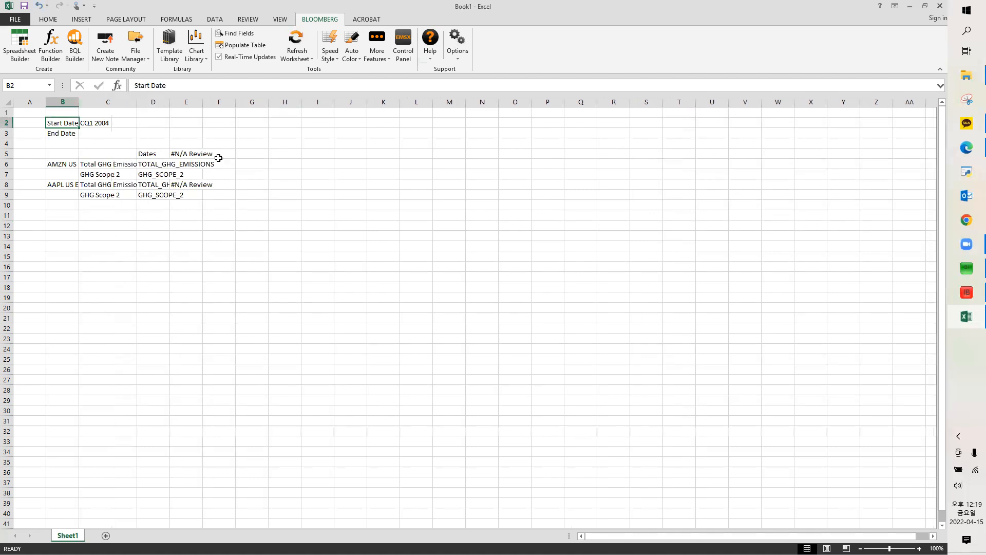
left_click(348, 194)
left_click(211, 214)
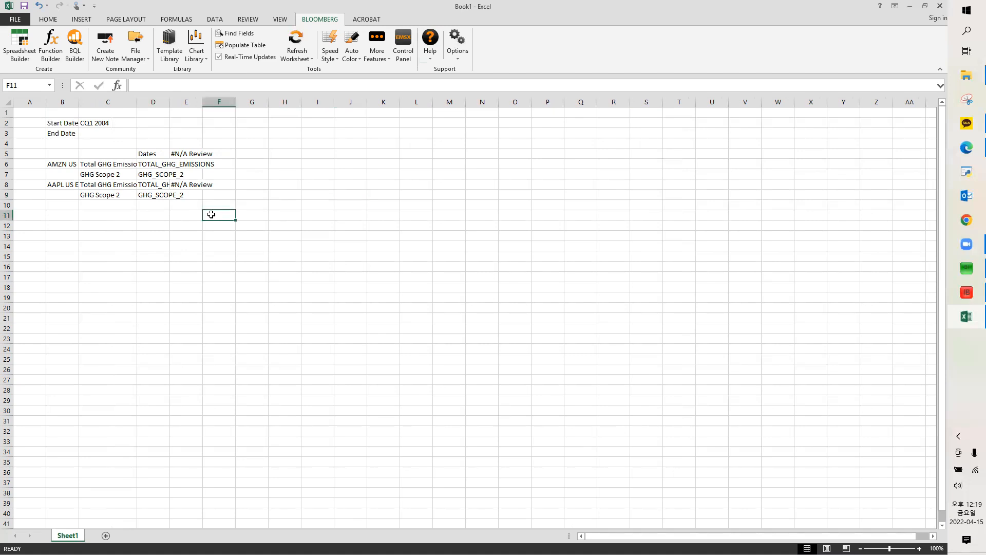
Widen column B to fit the security names and column D for the field mnemonics
left_click(124, 205)
left_click(52, 216)
left_click_drag(61, 153, 62, 226)
left_click_drag(78, 97, 136, 98)
left_click_drag(156, 142, 318, 212)
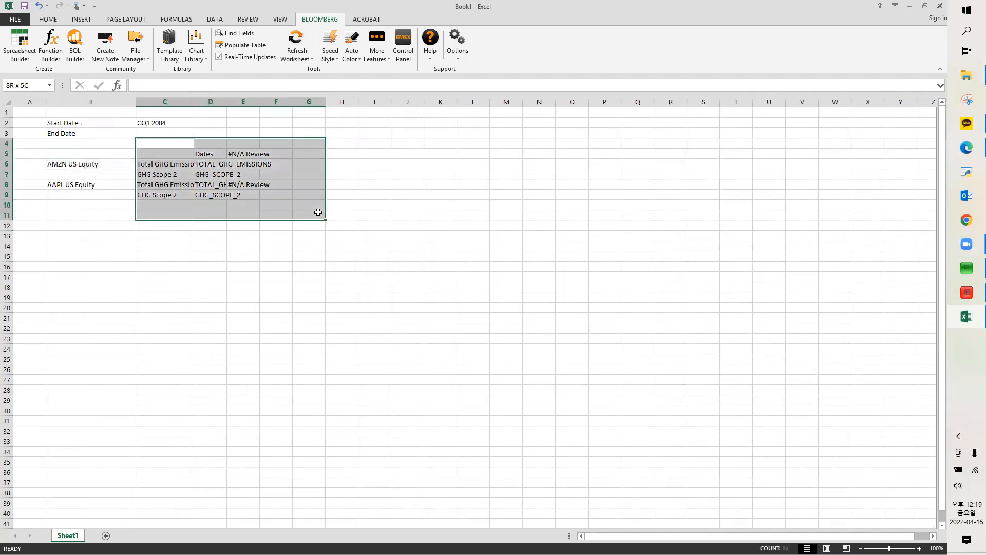
left_click(103, 226)
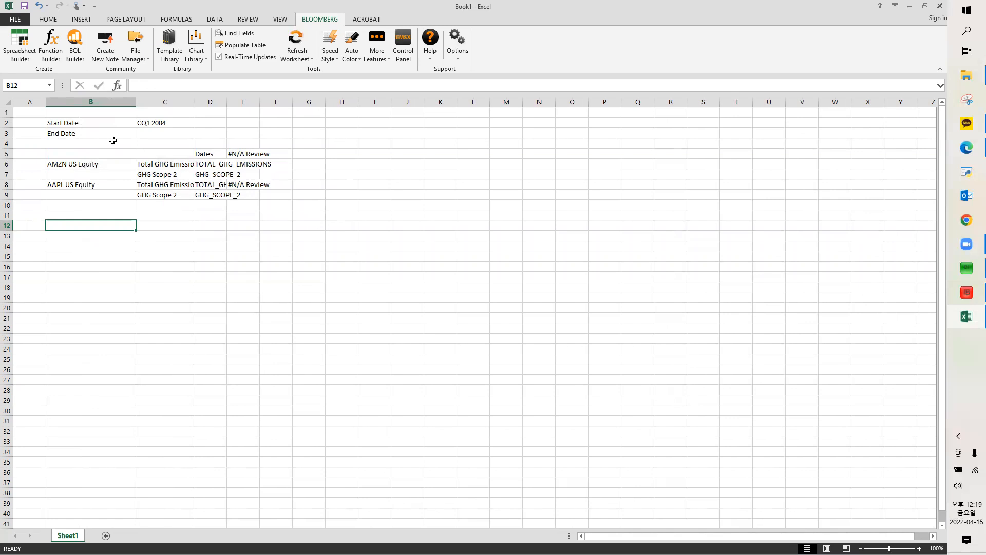
left_click_drag(145, 142, 494, 288)
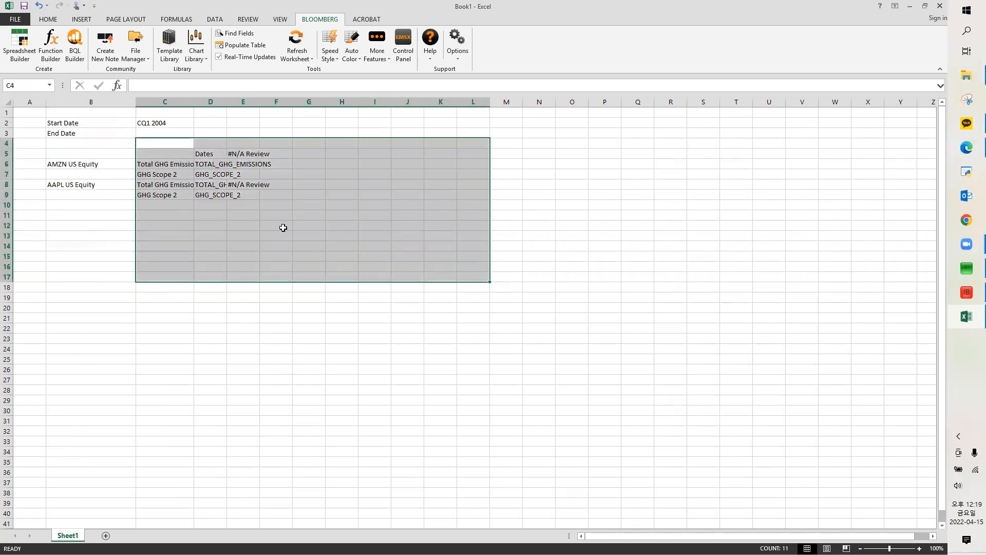
left_click(245, 238)
left_click_drag(227, 102, 258, 101)
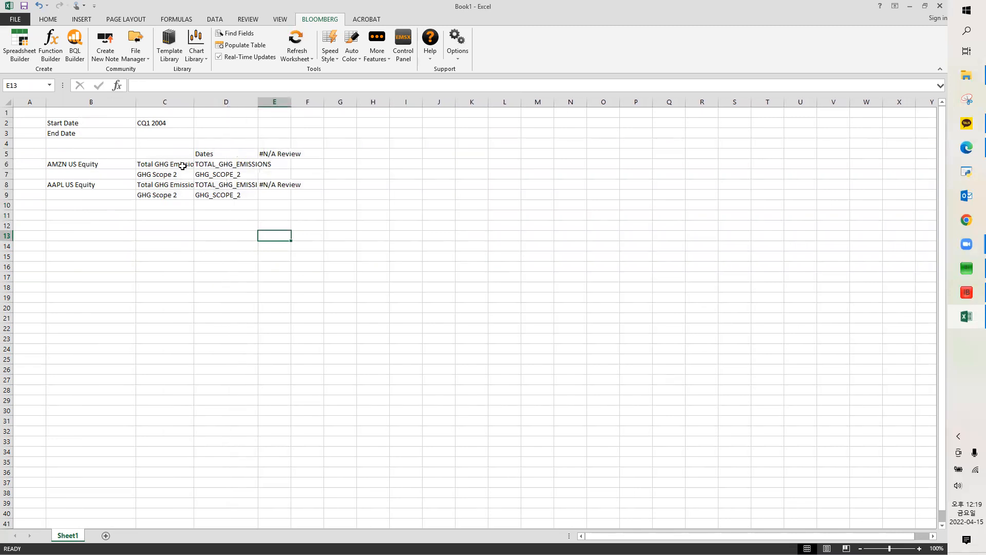
Examine the generated table's security labels, field names, Dates heading, and start and end date cells
left_click(143, 165)
left_click(142, 175)
left_click(80, 165)
left_click(161, 255)
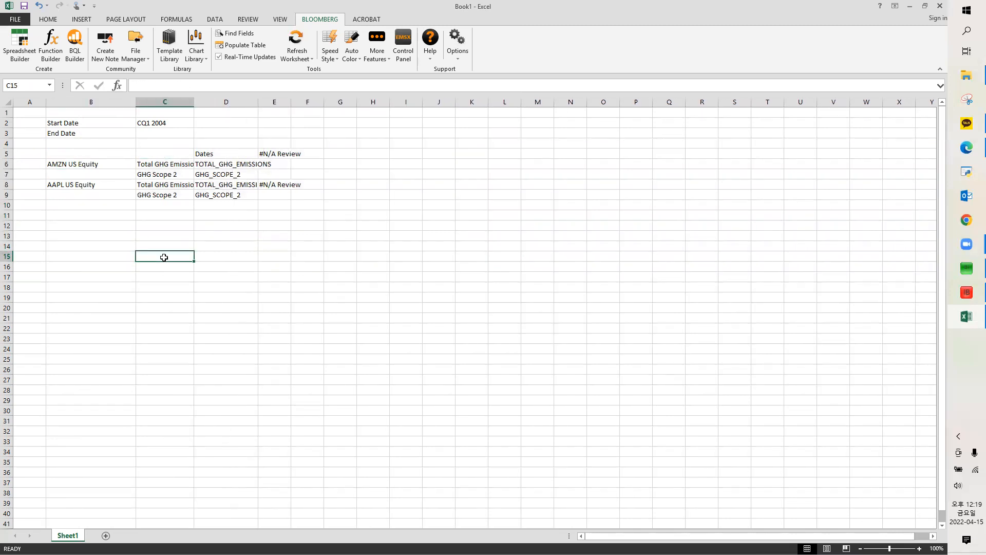
left_click(211, 155)
left_click(216, 163)
left_click(88, 164)
left_click(78, 125)
left_click(79, 133)
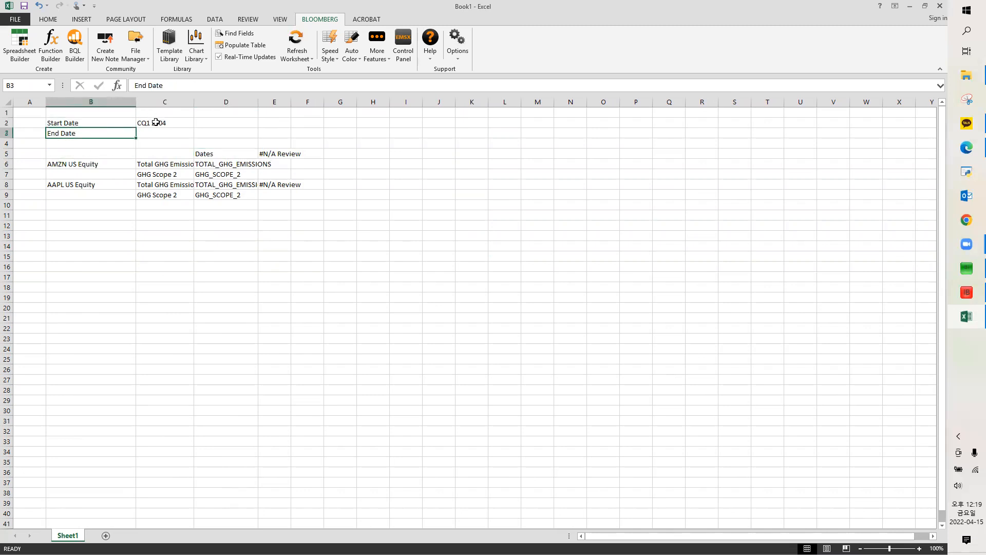
left_click(156, 122)
left_click(166, 177)
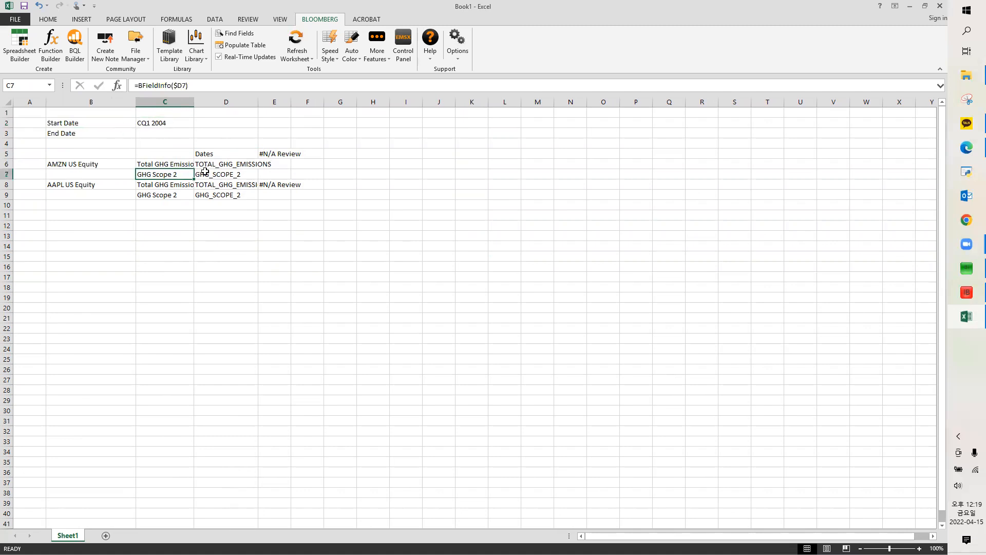
Examine the field mnemonics in column D and the data area of Amazon's GHG Scope 2 row
left_click(216, 174)
left_click(214, 184)
left_click(211, 204)
left_click(59, 162)
left_click(245, 175)
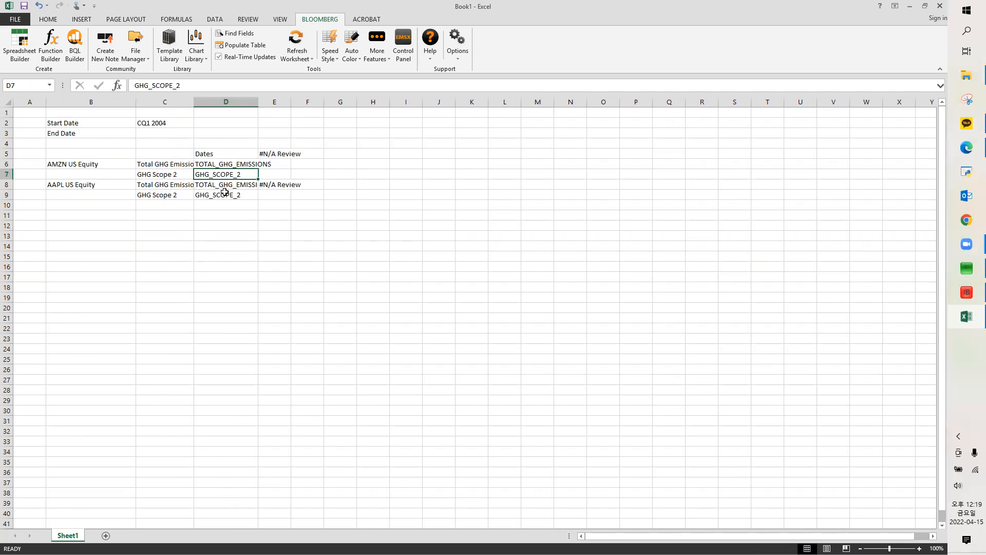
left_click_drag(272, 174, 713, 168)
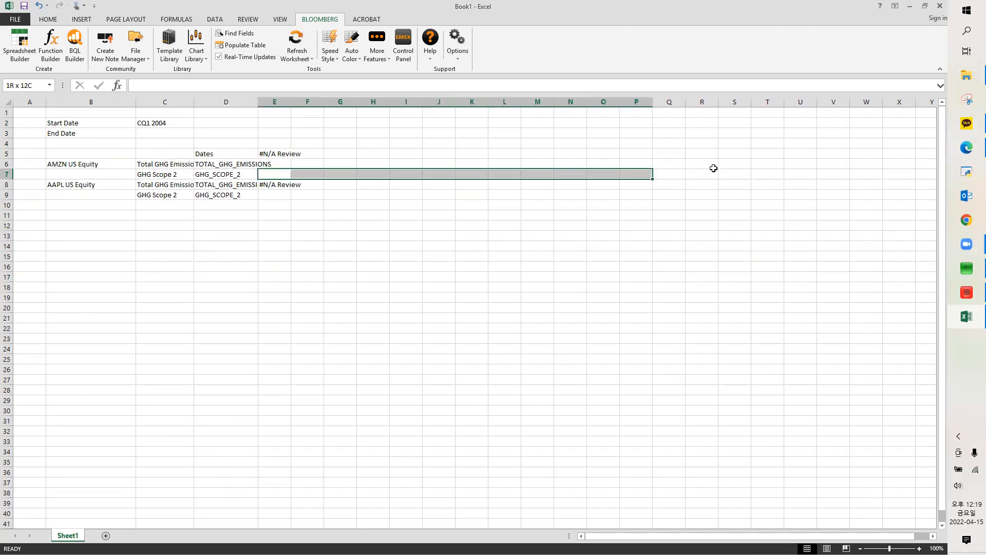
left_click(544, 197)
left_click(249, 258)
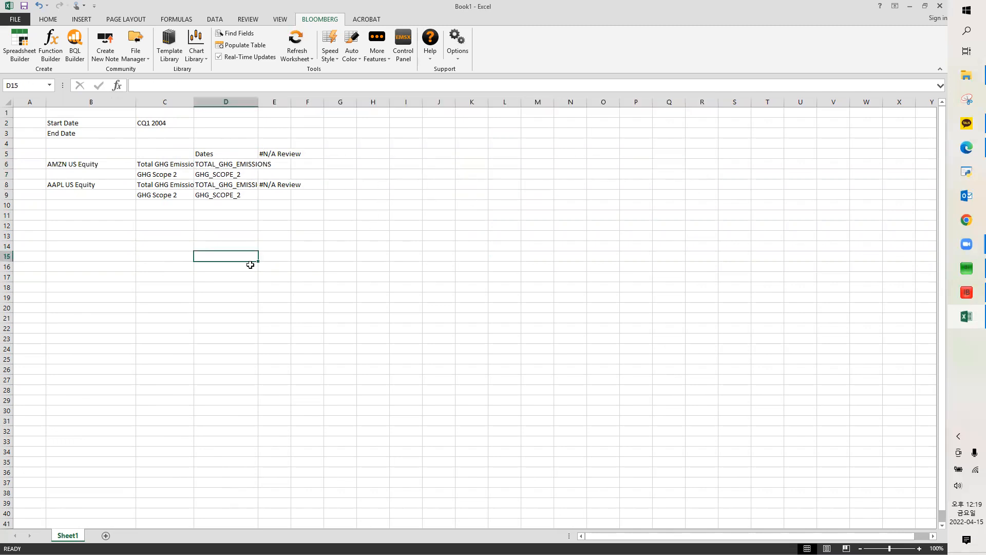
Copy the entire sheet and paste it over itself as values only
left_click(98, 346)
key("ctrl+a")
key("ctrl+c")
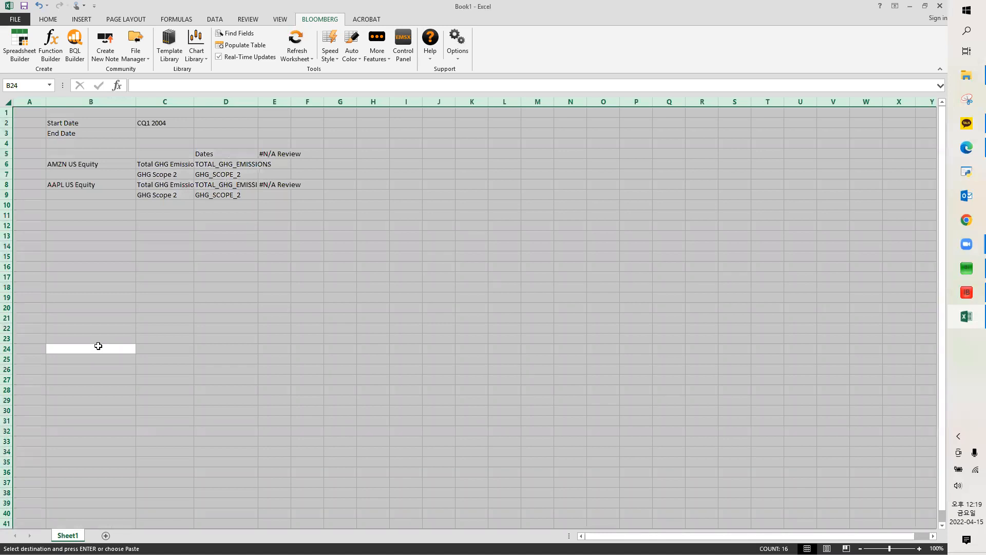
key("ctrl+alt+v")
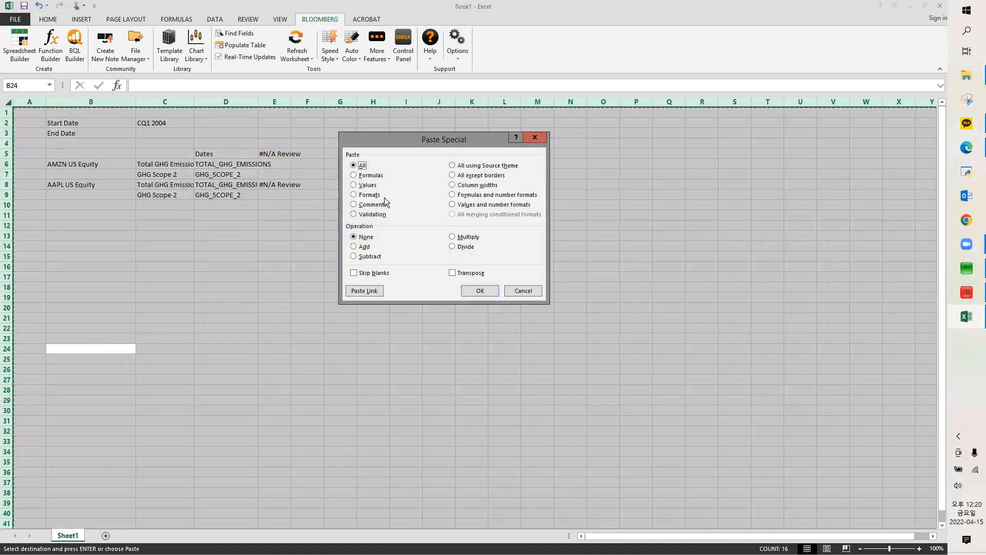
left_click(373, 187)
left_click(461, 287)
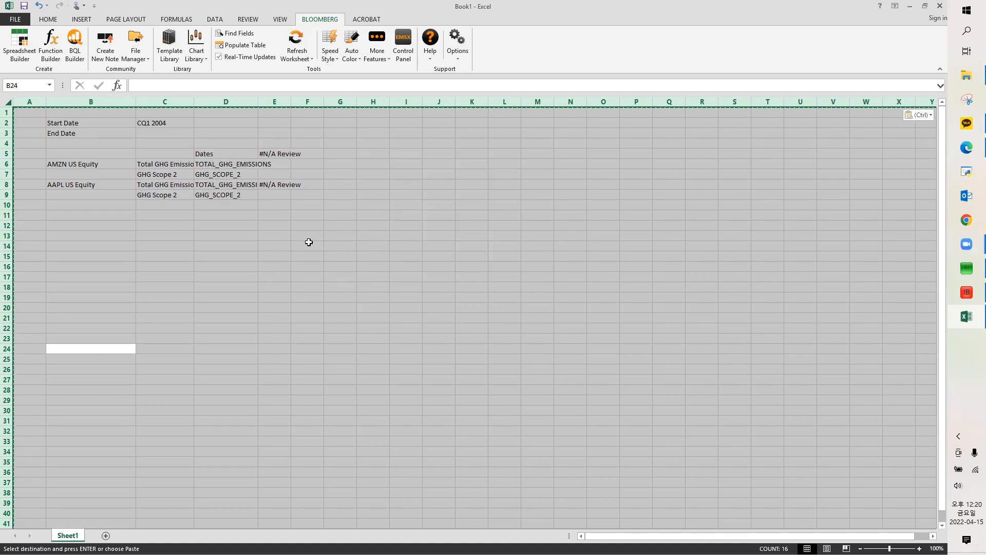
left_click(281, 237)
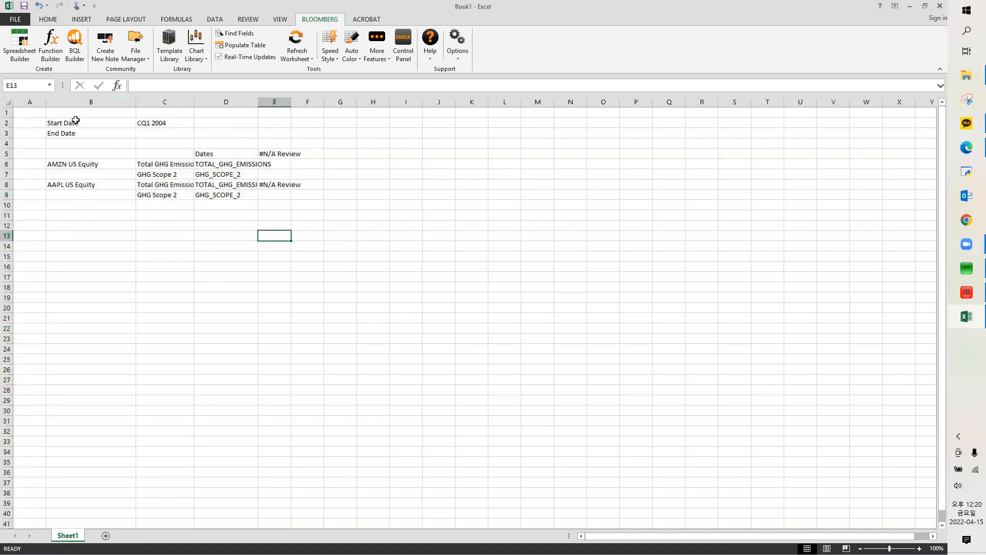